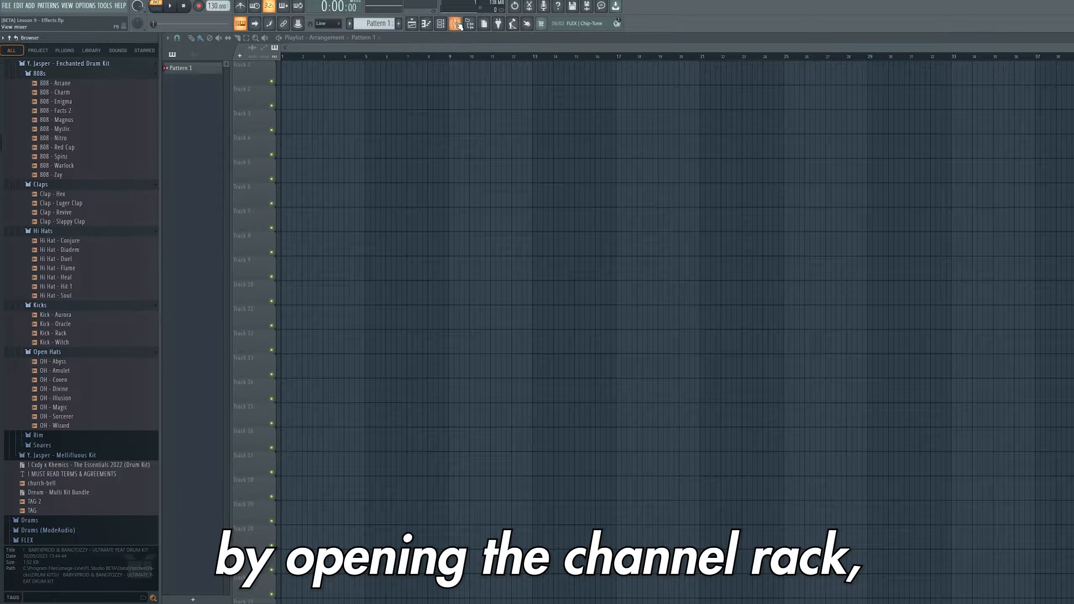
- Open the channel rack, add an FL Keys instrument channel, and close its plugin window
{"action": "left_click", "coordinate": [443, 26]}
{"action": "left_click", "coordinate": [401, 280]}
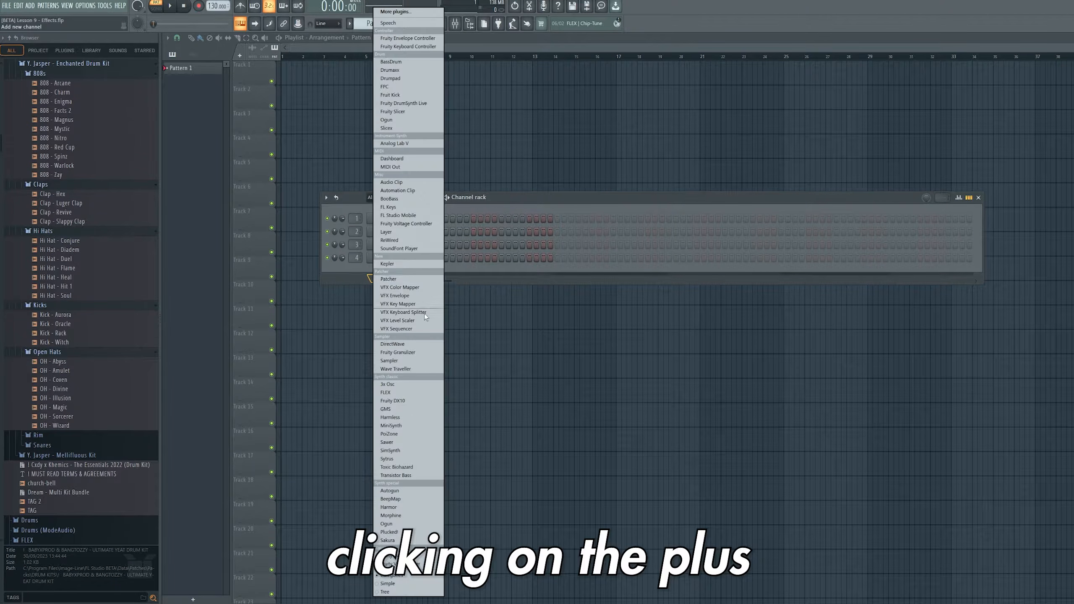
{"action": "left_click", "coordinate": [407, 208]}
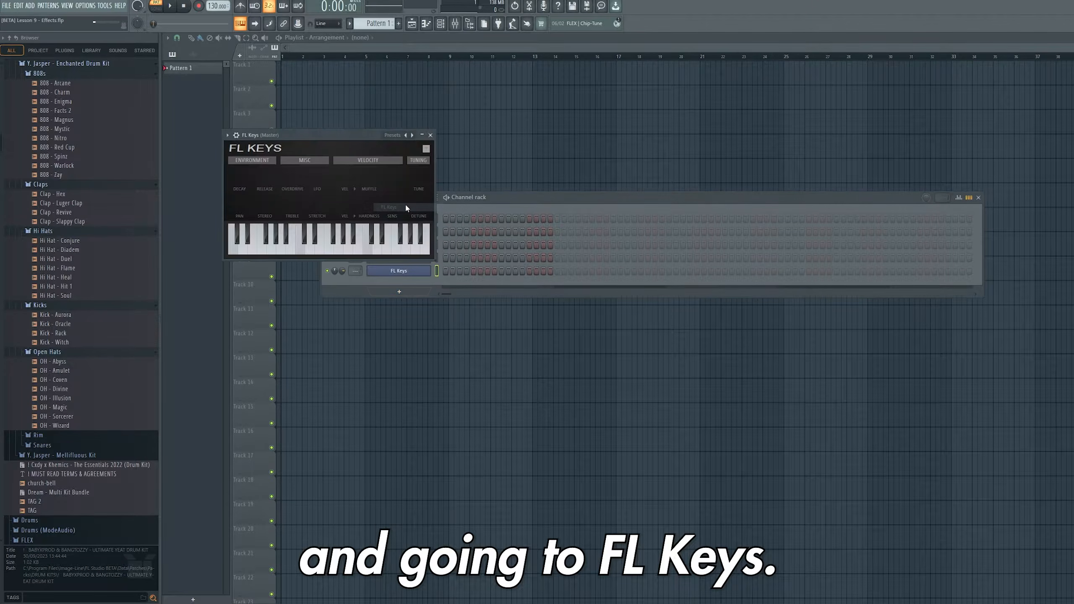
{"action": "left_click", "coordinate": [431, 135]}
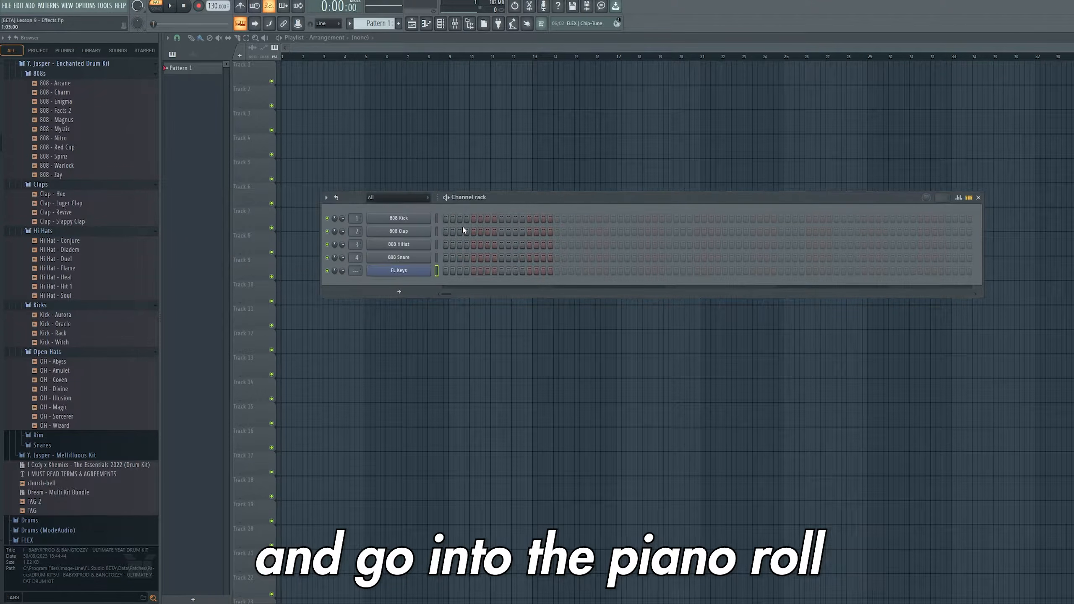
- Open FL Keys in the piano roll and place a C major triad from C4, stretched to one bar
{"action": "right_click", "coordinate": [411, 273]}
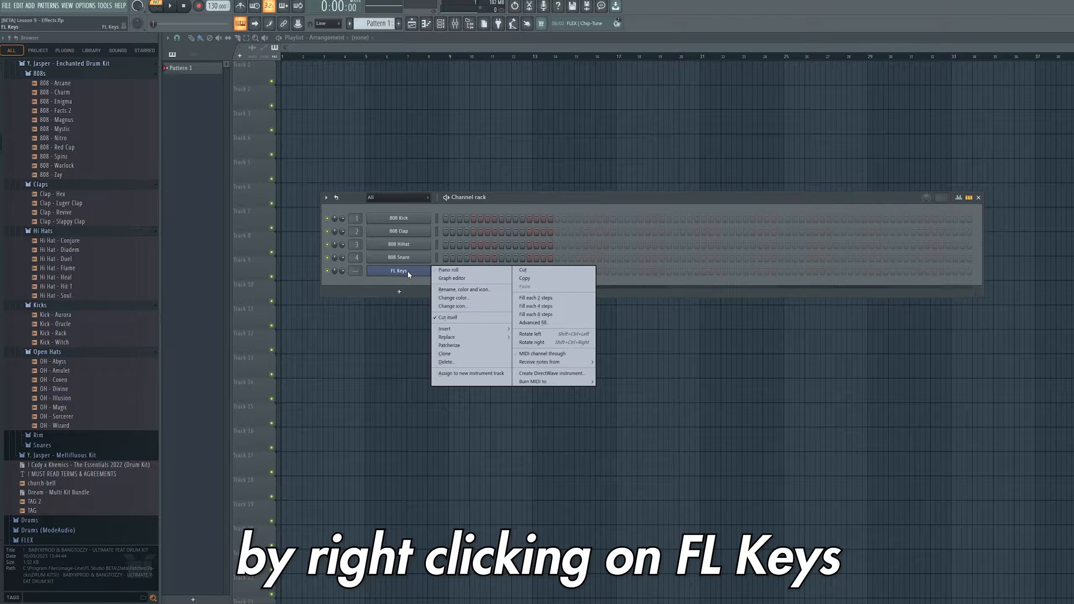
{"action": "left_click", "coordinate": [450, 271]}
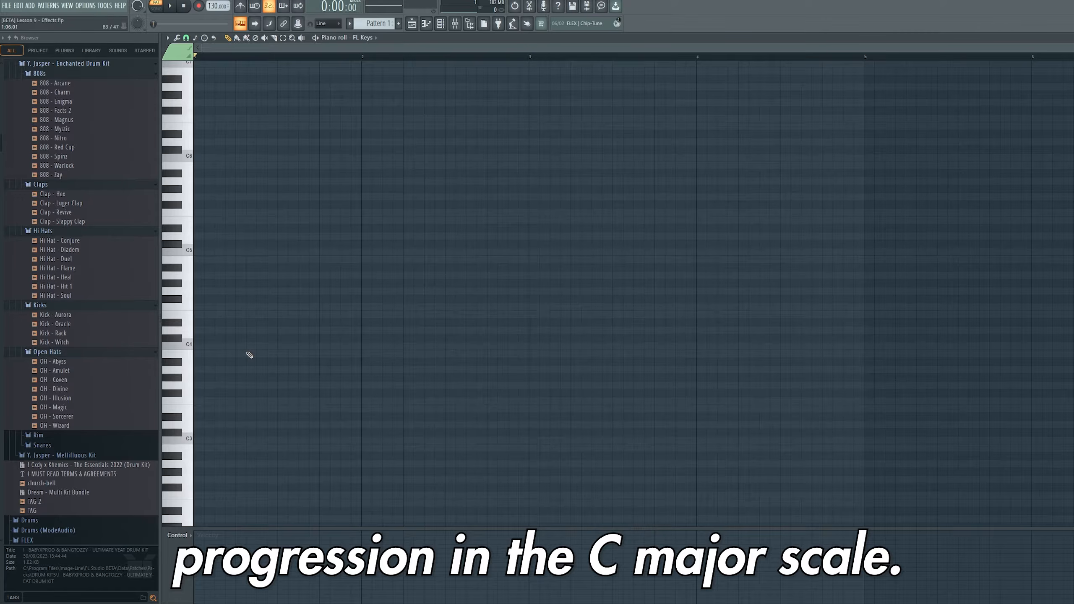
{"action": "left_click", "coordinate": [212, 346]}
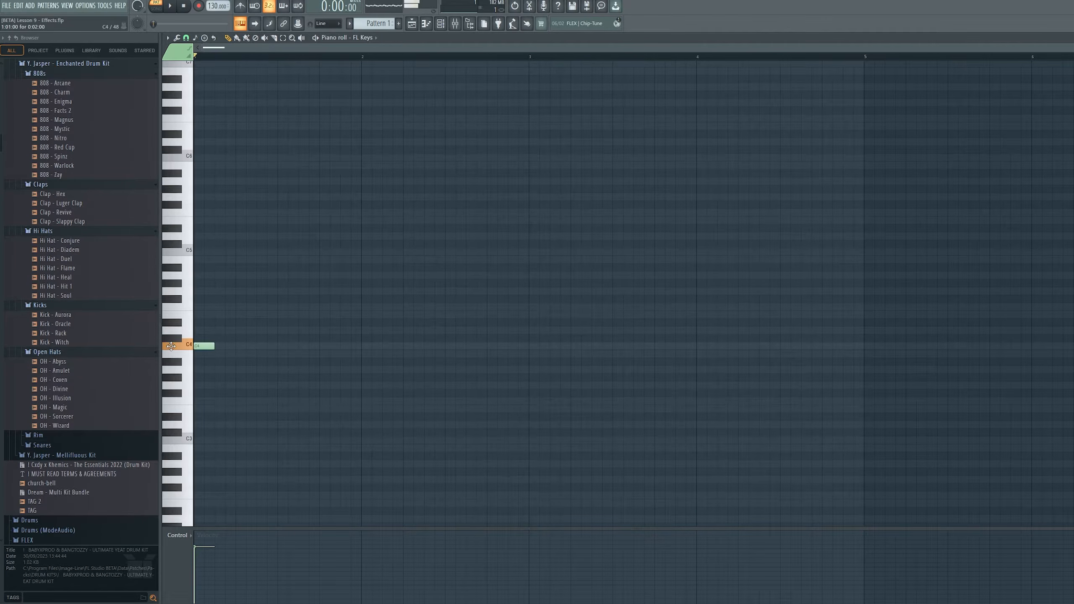
{"action": "left_click", "coordinate": [211, 315]}
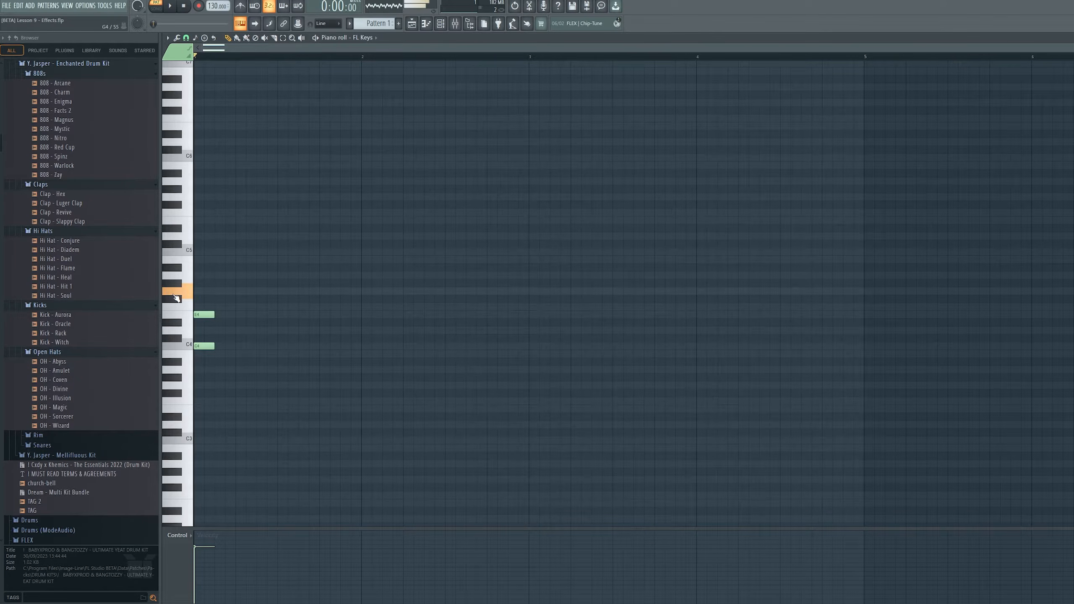
{"action": "left_click", "coordinate": [204, 293]}
{"action": "left_click_drag", "start_coordinate": [277, 248], "coordinate": [363, 354]}
- Add a second one-bar chord in bar 2 and move its notes into place within C major
{"action": "scroll", "coordinate": [366, 365], "scroll_direction": "up", "scroll_amount": 1}
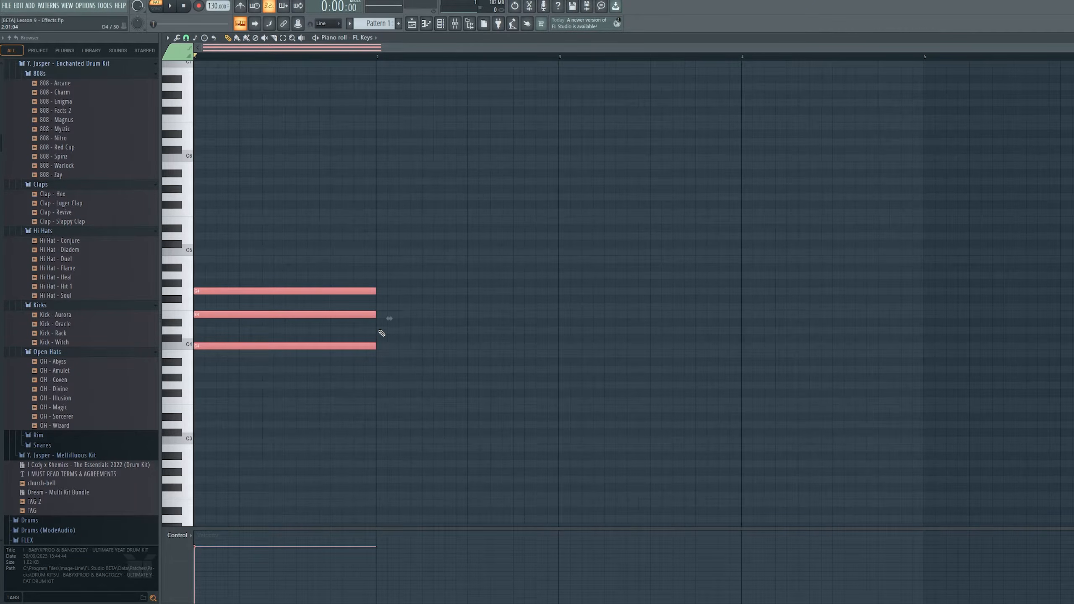
{"action": "left_click", "coordinate": [378, 316]}
{"action": "left_click", "coordinate": [378, 291]}
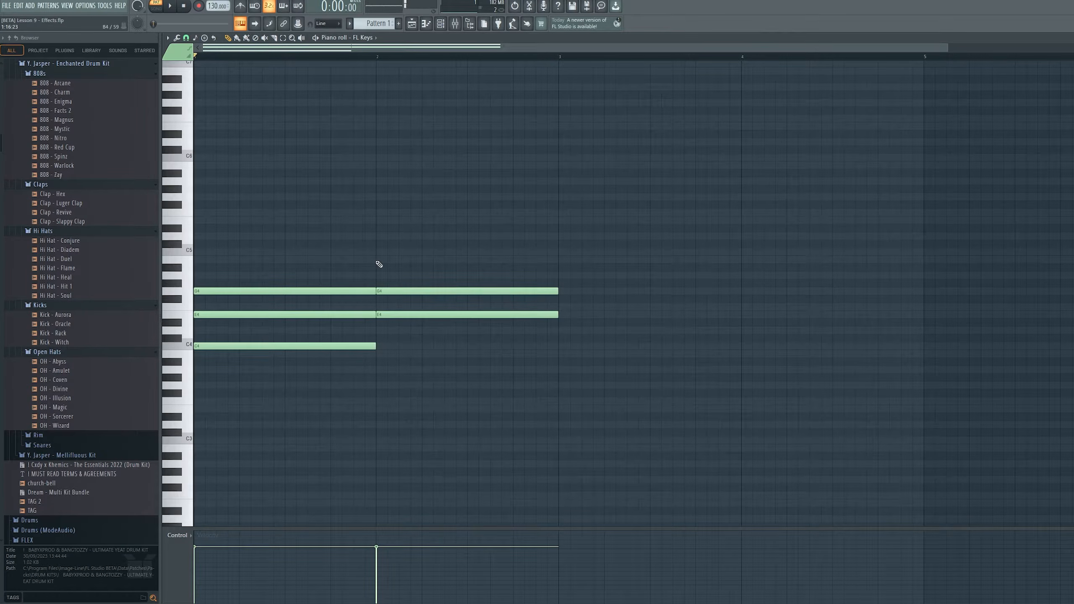
{"action": "left_click", "coordinate": [377, 260]}
{"action": "scroll", "coordinate": [465, 357], "scroll_direction": "down", "scroll_amount": 1}
{"action": "left_click_drag", "start_coordinate": [426, 315], "coordinate": [421, 354]}
{"action": "left_click_drag", "start_coordinate": [393, 292], "coordinate": [391, 314]}
{"action": "left_click_drag", "start_coordinate": [389, 260], "coordinate": [377, 331]}
{"action": "left_click_drag", "start_coordinate": [372, 292], "coordinate": [376, 308]}
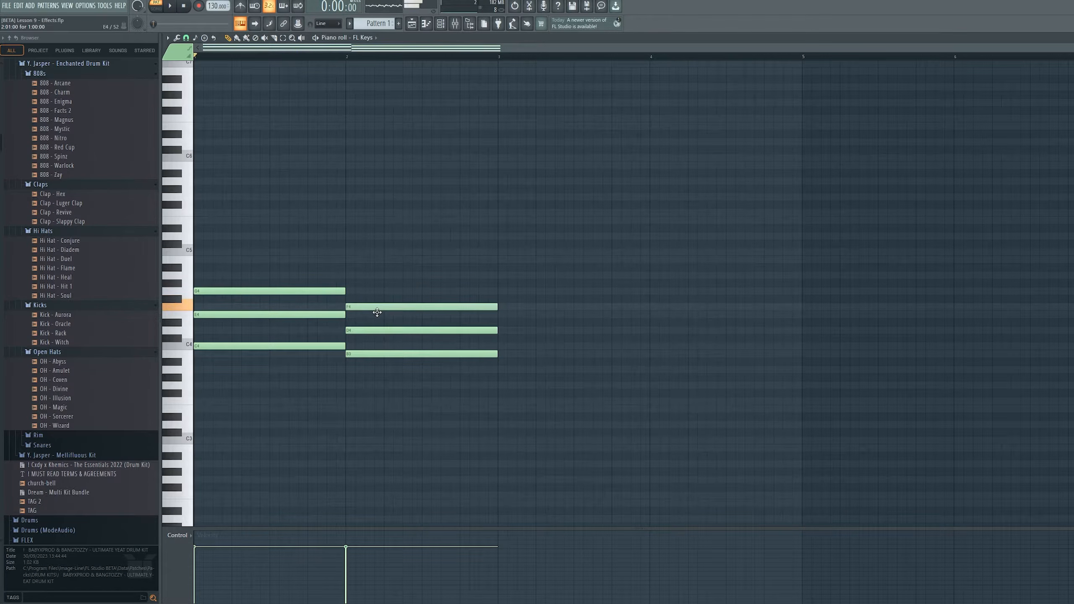
- Add the third and fourth one-bar chords in bars 3 and 4 to complete the progression
{"action": "left_click", "coordinate": [507, 369]}
{"action": "left_click", "coordinate": [501, 346]}
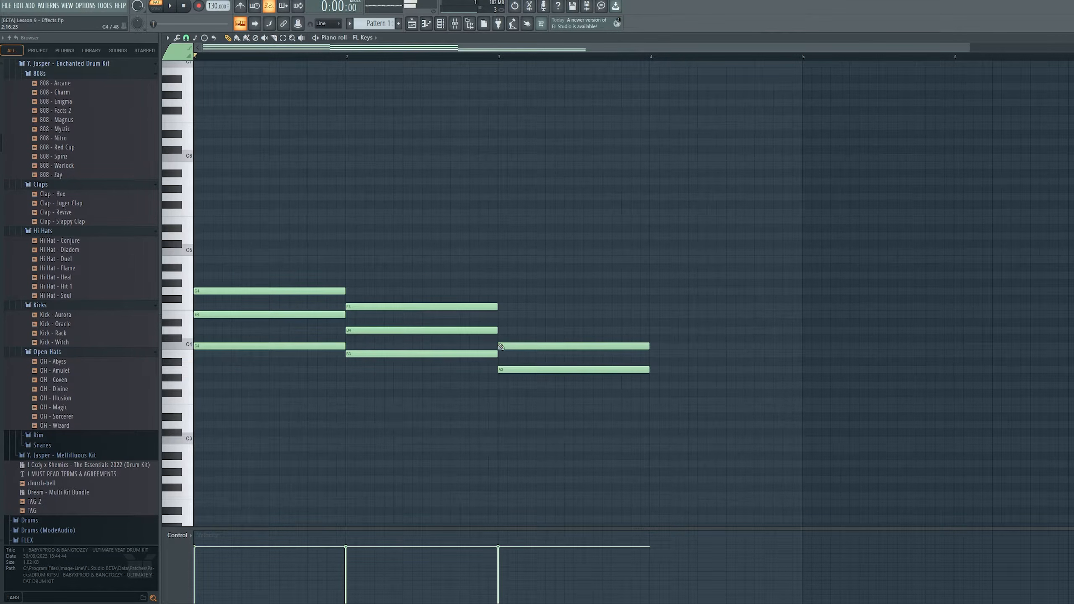
{"action": "left_click", "coordinate": [499, 315]}
{"action": "left_click", "coordinate": [652, 354]}
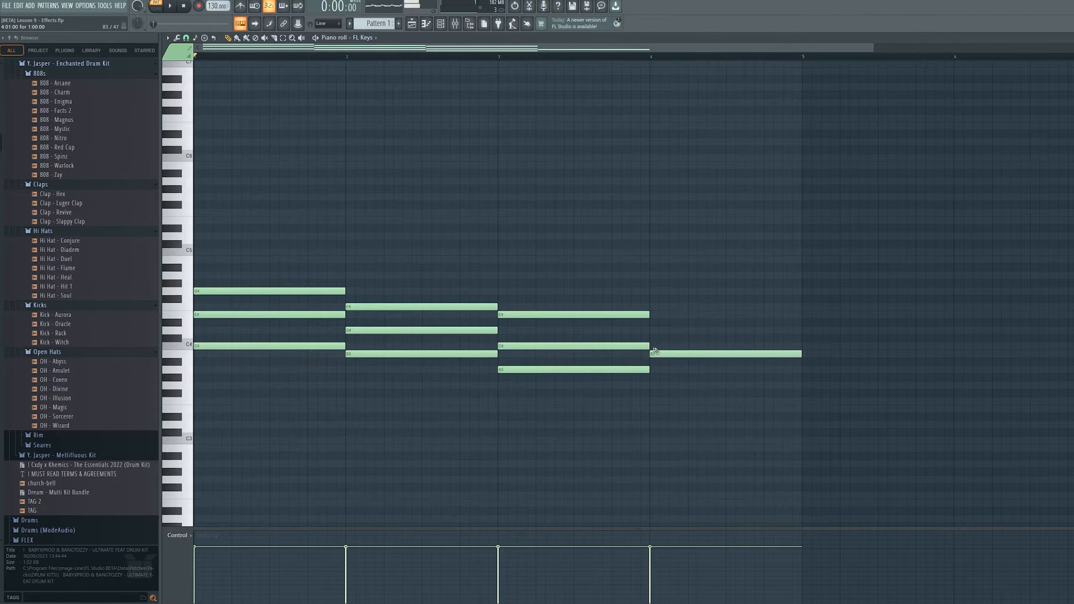
{"action": "left_click", "coordinate": [652, 331]}
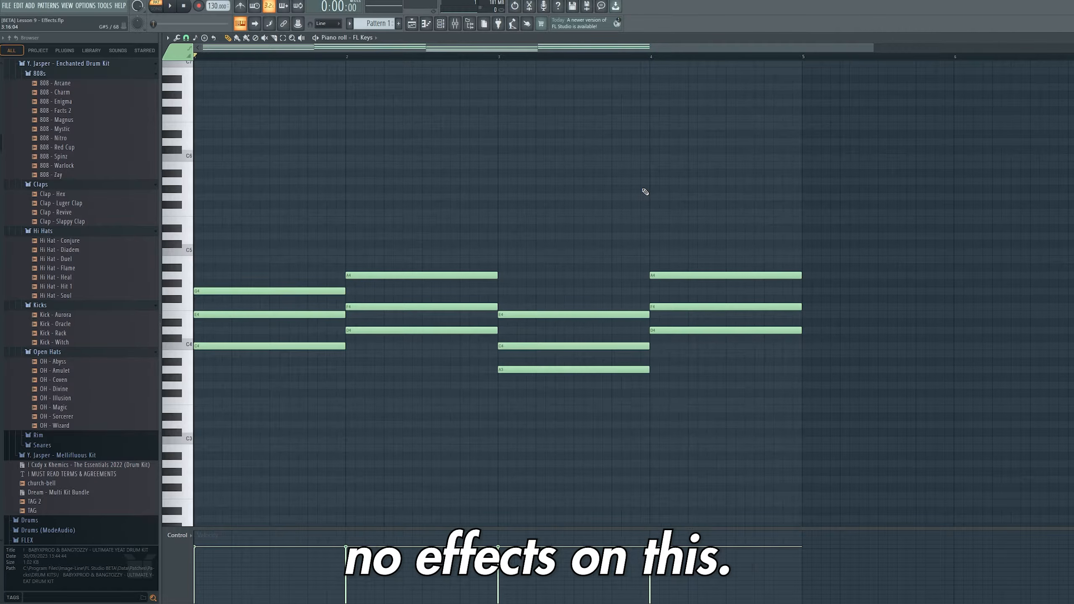
- Play back the chord progression and stop it
{"action": "key", "text": "space"}
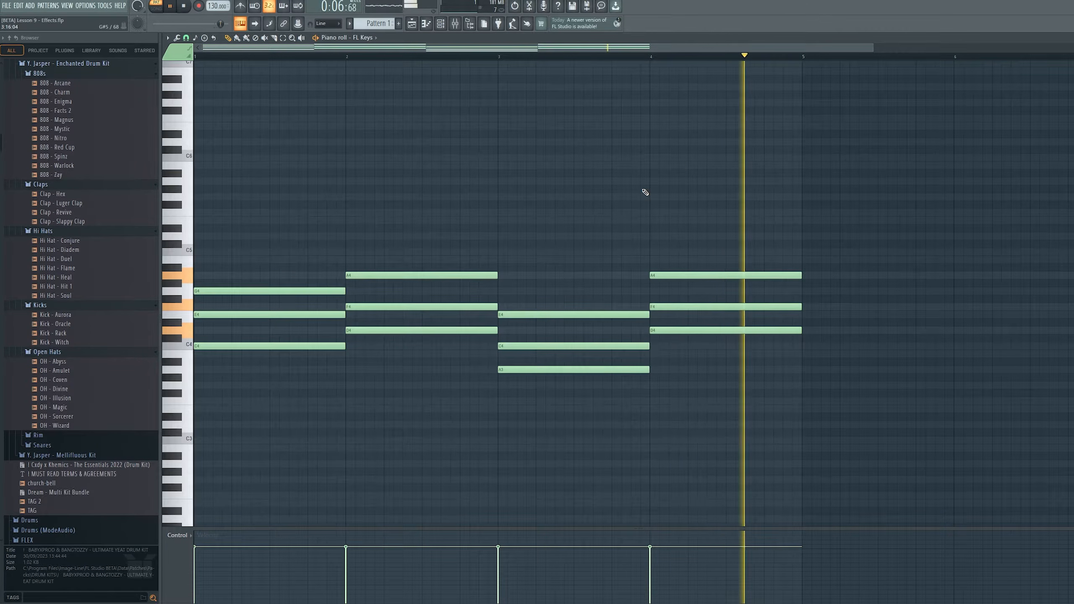
{"action": "key", "text": "space"}
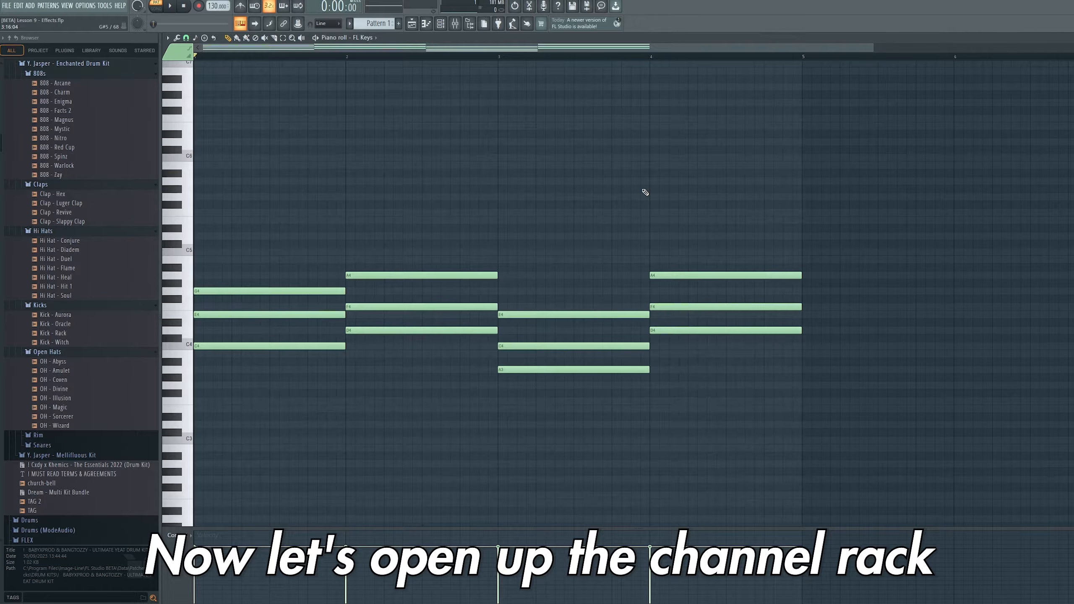
- Open the mixer on FL Keys' Insert 5 track and load Fruity Reeverb 2 into its first effect slot
{"action": "left_click", "coordinate": [440, 24]}
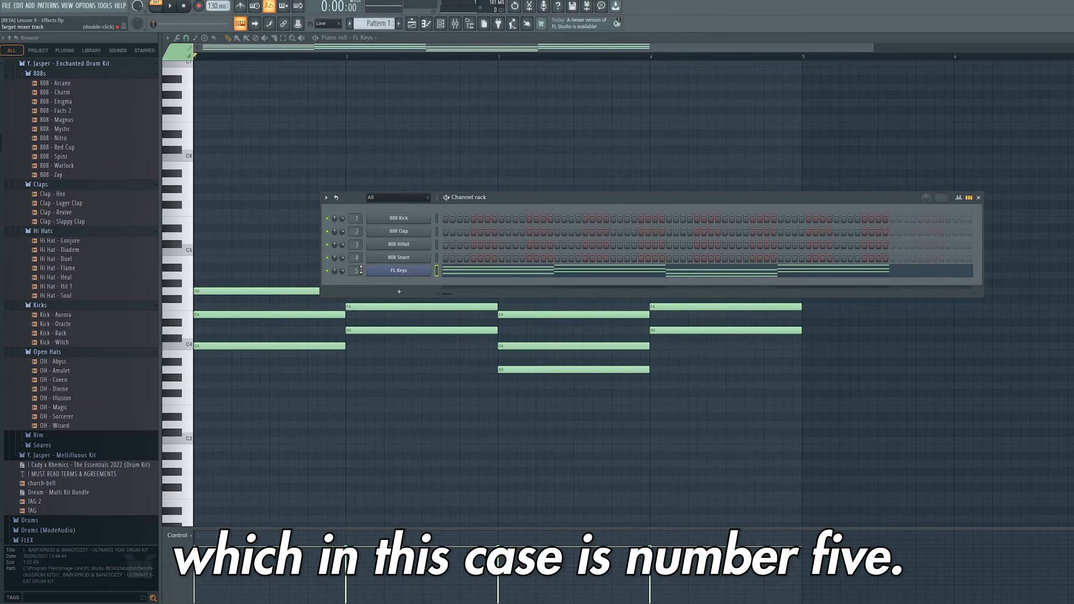
{"action": "left_click", "coordinate": [457, 26]}
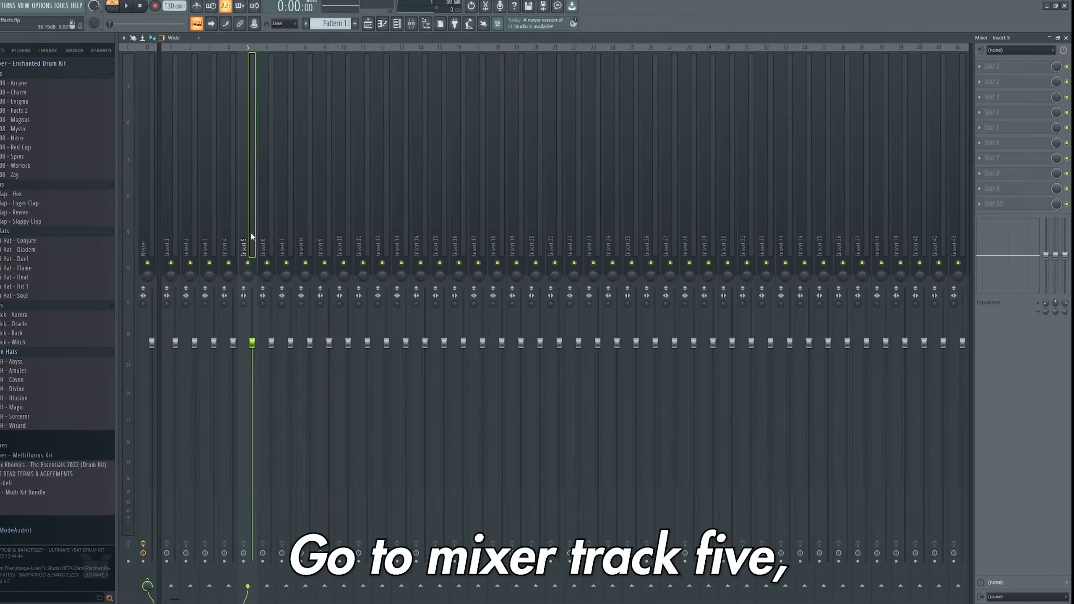
{"action": "left_click", "coordinate": [1010, 67]}
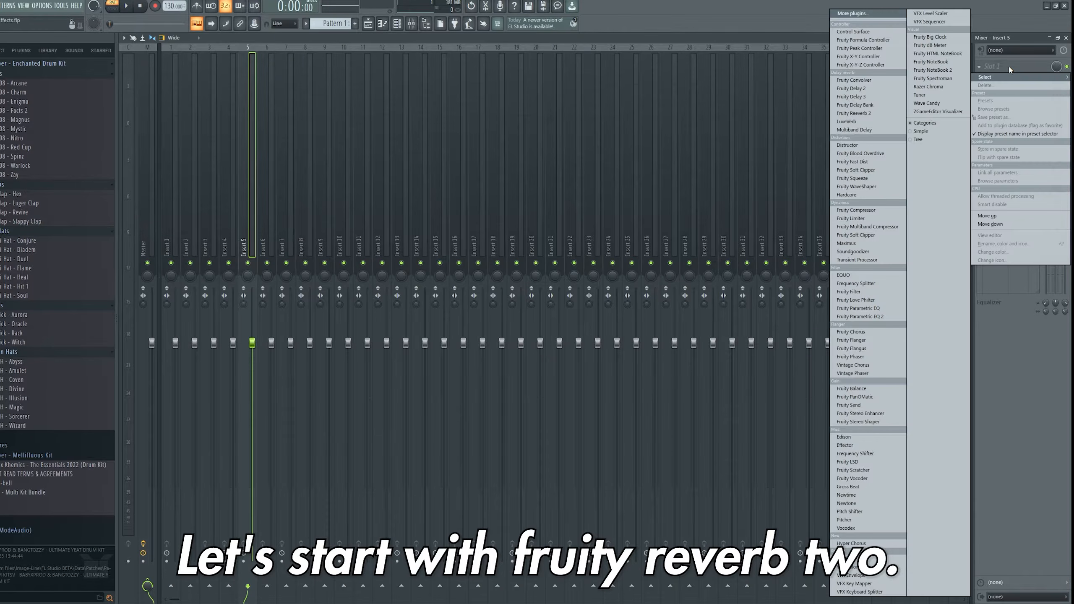
{"action": "left_click", "coordinate": [856, 113]}
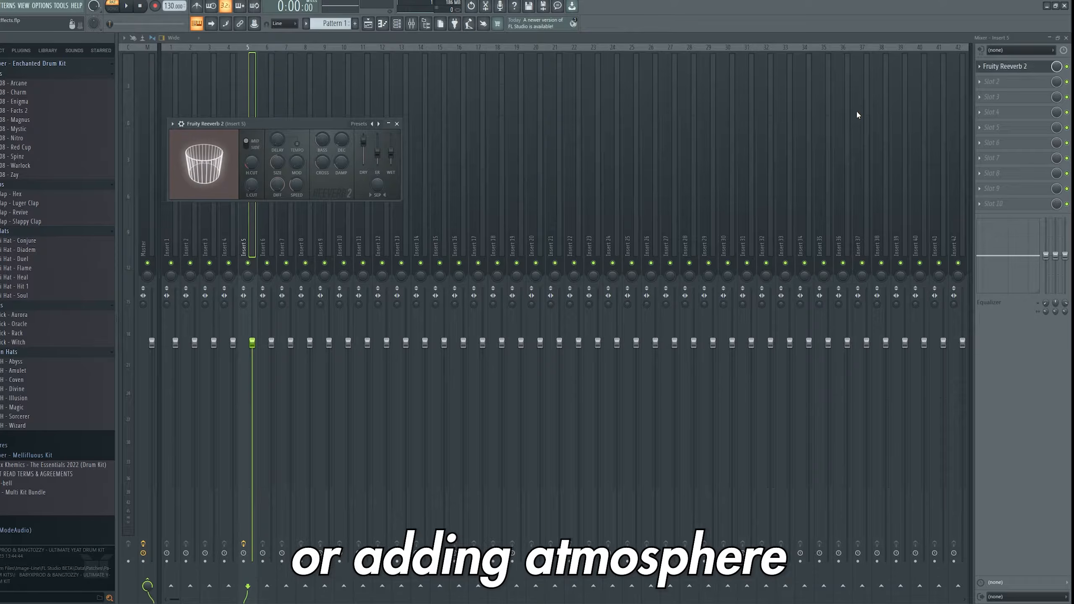
- Adjust Fruity Reeverb 2's size, delay and high cut knobs
{"action": "left_click_drag", "start_coordinate": [335, 120], "coordinate": [385, 127]}
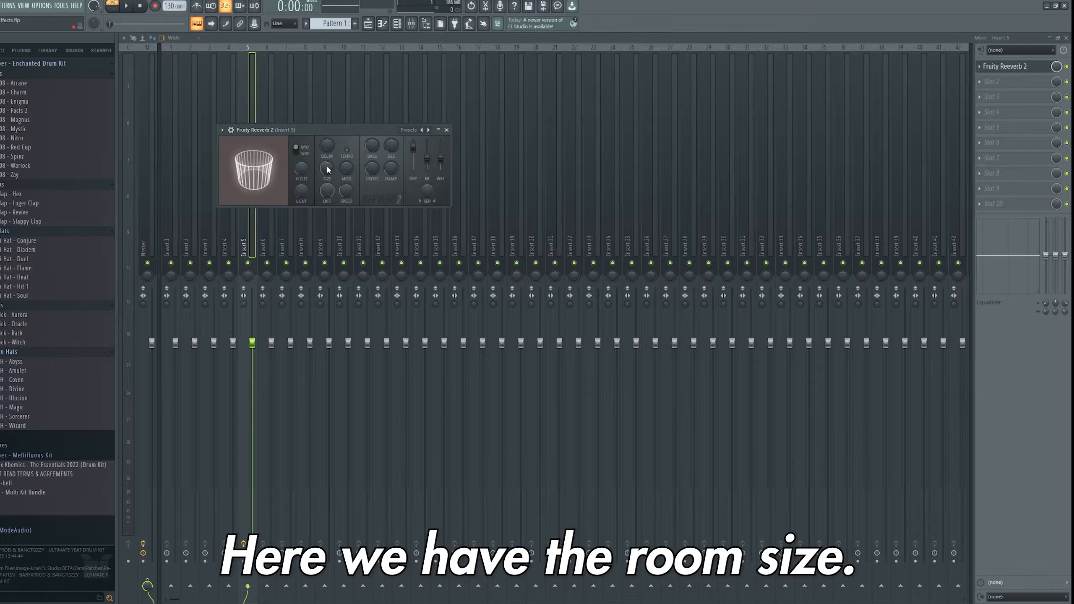
{"action": "mouse_move", "coordinate": [326, 169]}
{"action": "left_mouse_down"}
{"action": "mouse_move", "coordinate": [326, 188]}
{"action": "mouse_move", "coordinate": [326, 166]}
{"action": "left_mouse_up"}
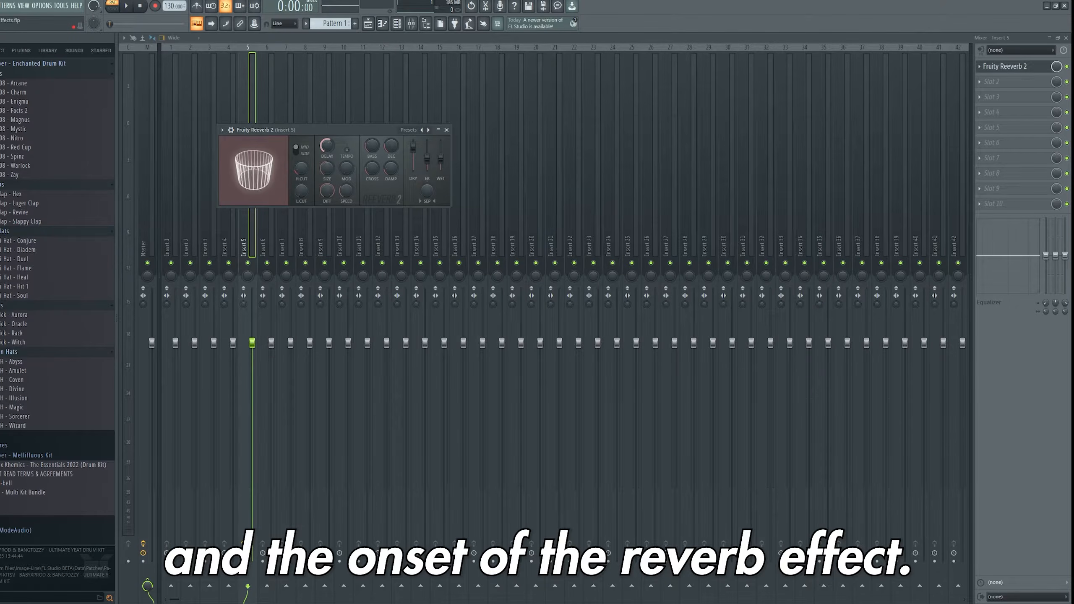
{"action": "mouse_move", "coordinate": [427, 158]}
{"action": "left_mouse_down"}
{"action": "mouse_move", "coordinate": [427, 141]}
{"action": "mouse_move", "coordinate": [427, 158]}
{"action": "mouse_move", "coordinate": [413, 148]}
{"action": "mouse_move", "coordinate": [441, 145]}
{"action": "mouse_move", "coordinate": [441, 157]}
{"action": "left_mouse_up"}
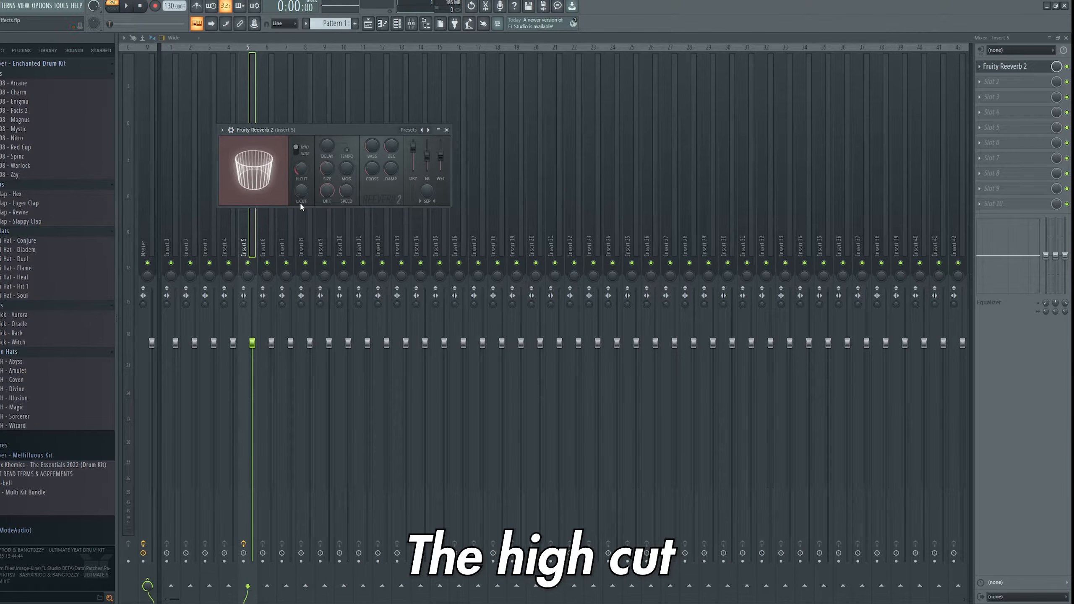
{"action": "left_click_drag", "start_coordinate": [301, 191], "coordinate": [301, 203]}
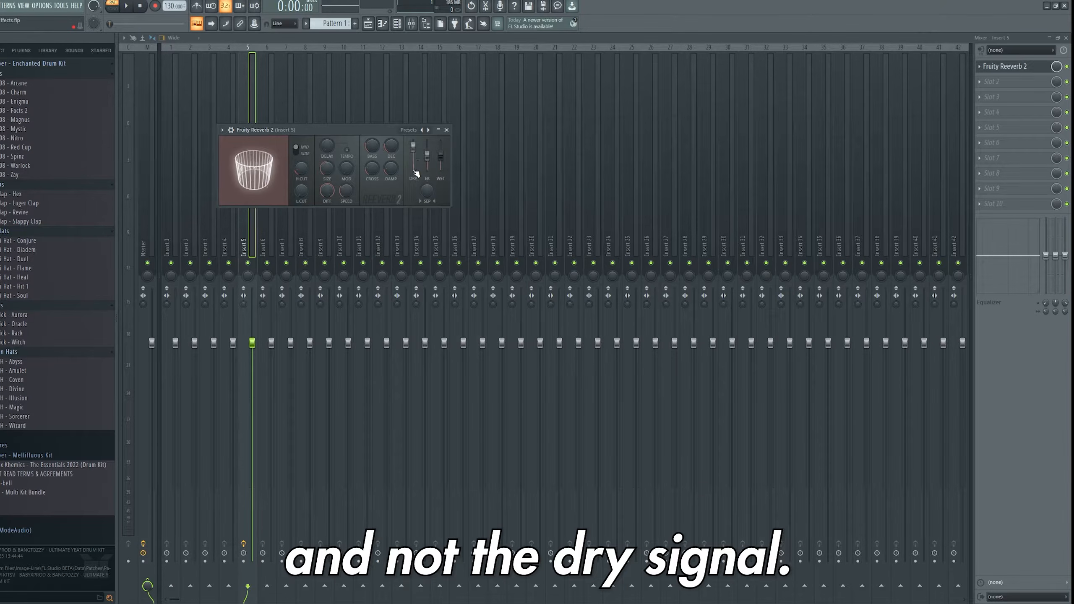
- Adjust the reverb's dry and wet output faders and play the pattern with reverb
{"action": "left_click_drag", "start_coordinate": [427, 191], "coordinate": [430, 184]}
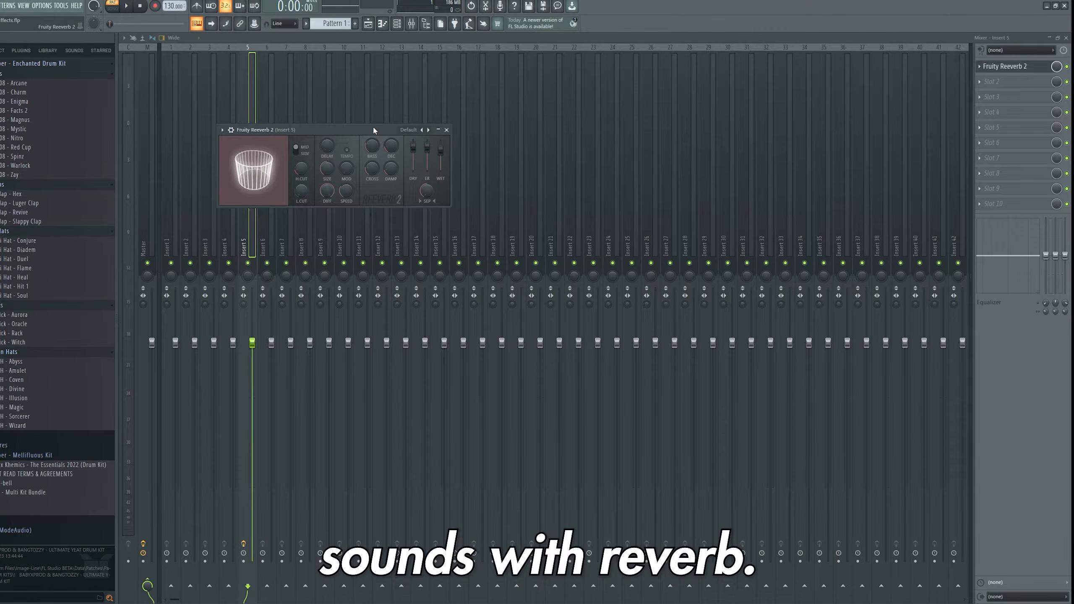
{"action": "key", "text": "space"}
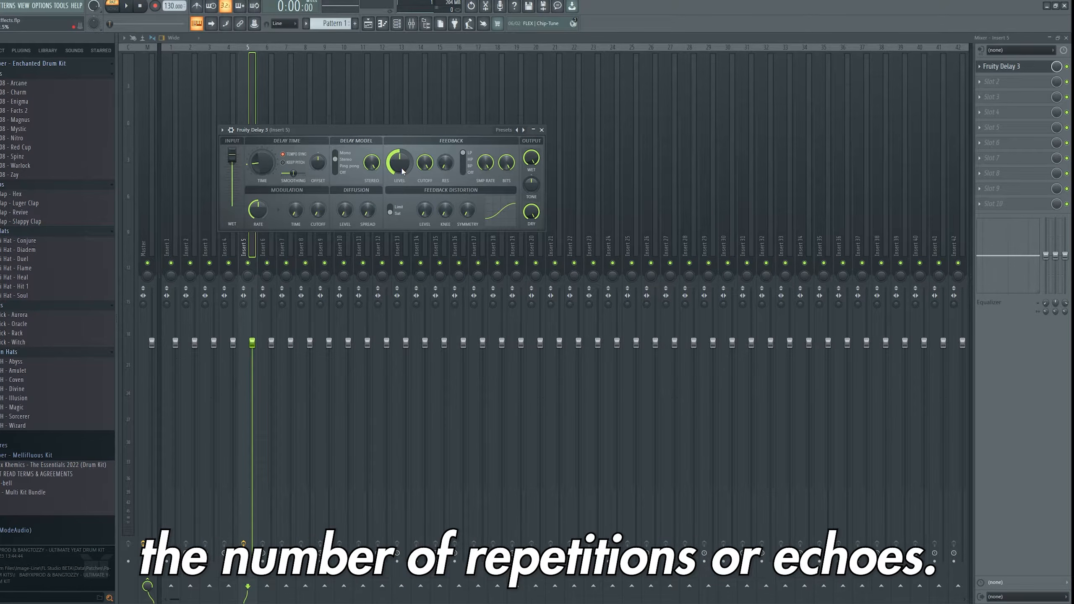
- Raise Fruity Delay 3's feedback level, switch the delay model to Ping pong, and play the pattern
{"action": "left_click_drag", "start_coordinate": [401, 171], "coordinate": [401, 177]}
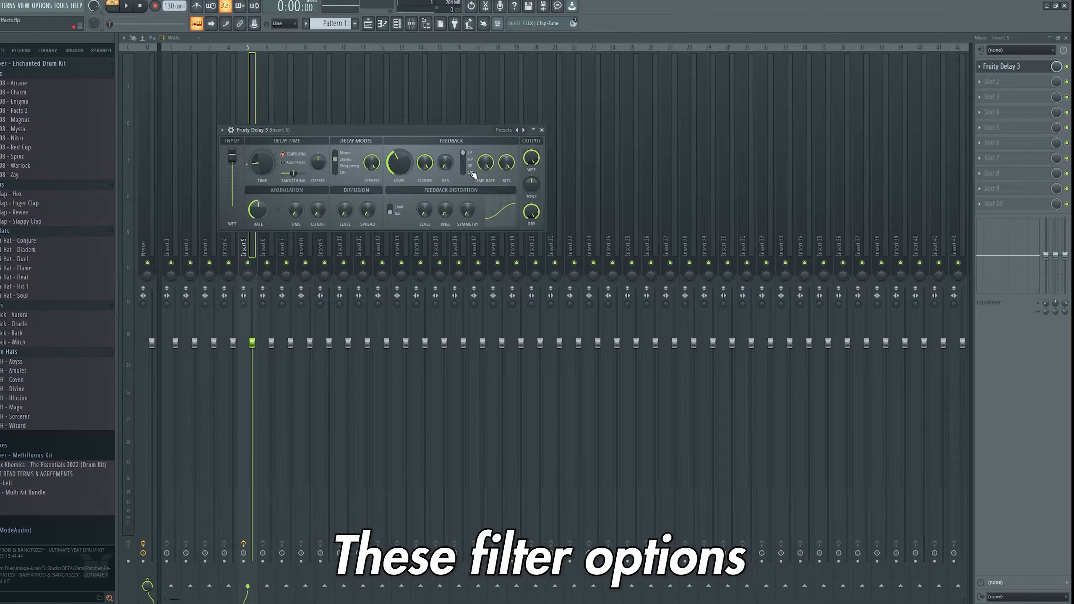
{"action": "left_click", "coordinate": [340, 169]}
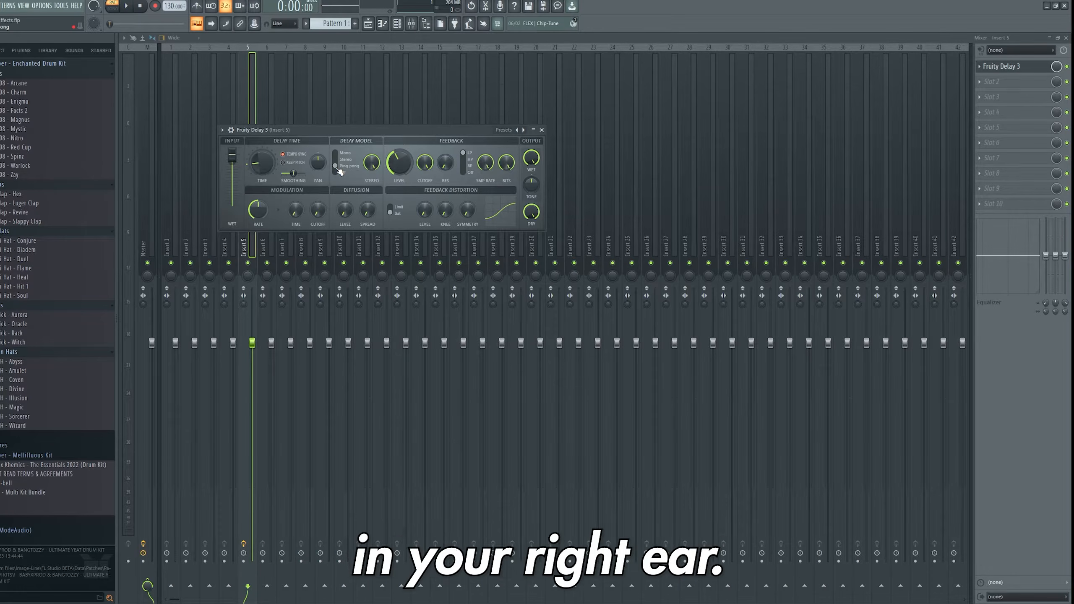
{"action": "left_click_drag", "start_coordinate": [339, 170], "coordinate": [341, 157]}
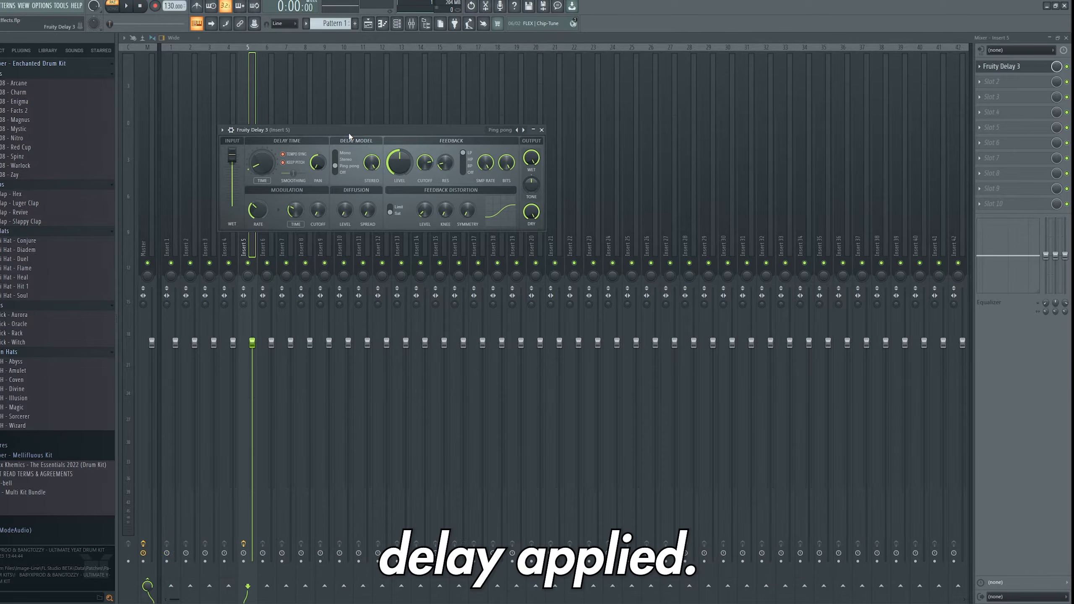
{"action": "key", "text": "space"}
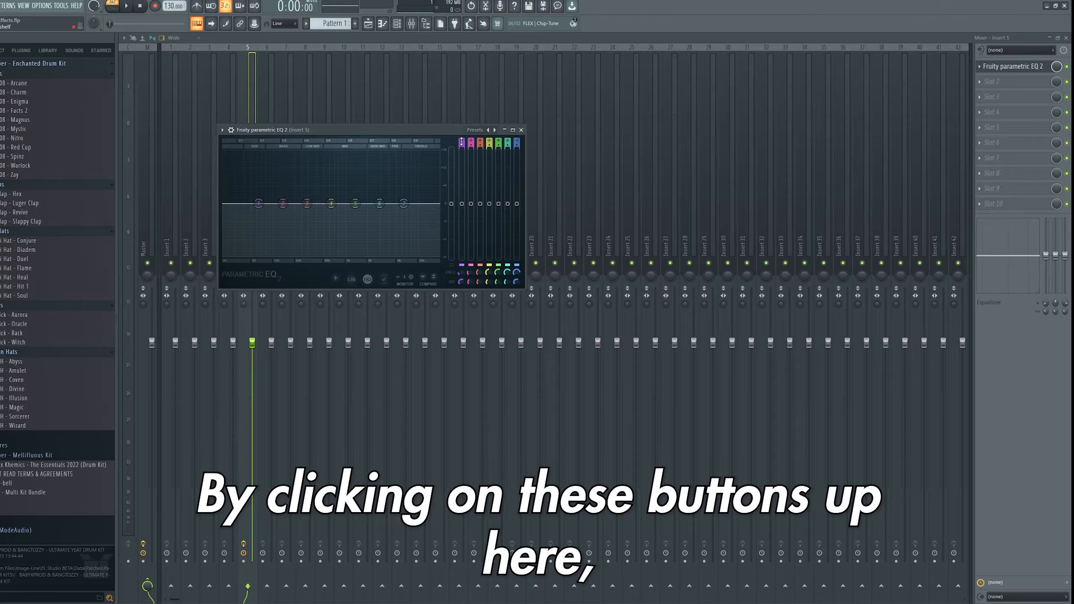
- Change Fruity parametric EQ 2 band types to filter shapes, making band 7 a low-pass cut
{"action": "scroll", "coordinate": [462, 142], "scroll_direction": "up", "scroll_amount": 4}
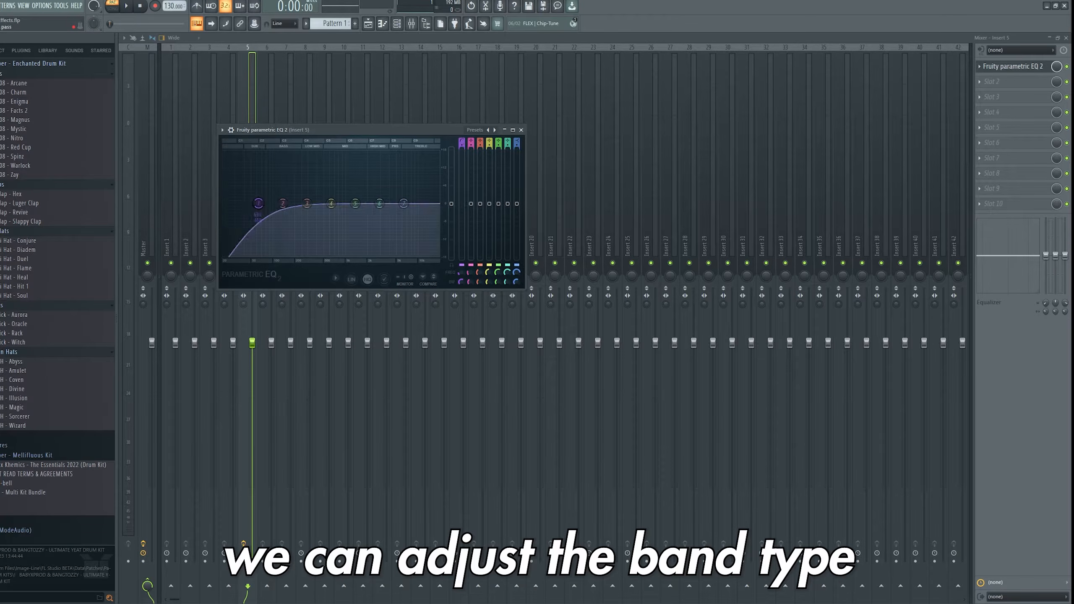
{"action": "left_click_drag", "start_coordinate": [462, 142], "coordinate": [517, 166]}
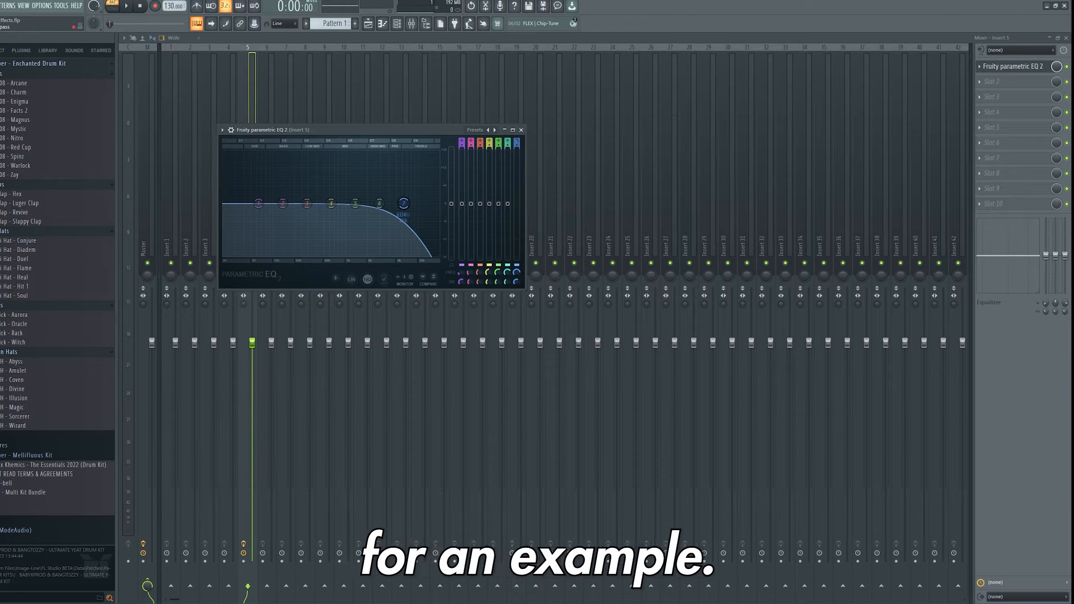
{"action": "mouse_move", "coordinate": [284, 204]}
{"action": "left_mouse_down"}
{"action": "mouse_move", "coordinate": [364, 187]}
{"action": "mouse_move", "coordinate": [288, 204]}
{"action": "left_mouse_up"}
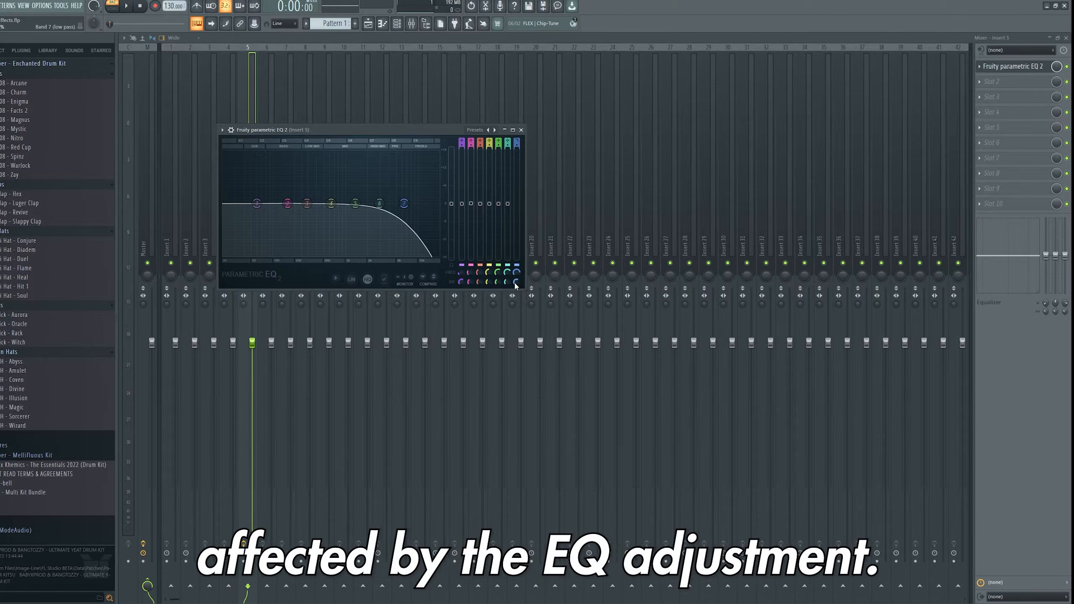
- Lower the low-pass band's frequency and play the pattern through the EQ
{"action": "mouse_move", "coordinate": [516, 285]}
{"action": "left_mouse_down"}
{"action": "mouse_move", "coordinate": [516, 269]}
{"action": "mouse_move", "coordinate": [516, 281]}
{"action": "left_mouse_up"}
{"action": "left_click_drag", "start_coordinate": [515, 281], "coordinate": [516, 274]}
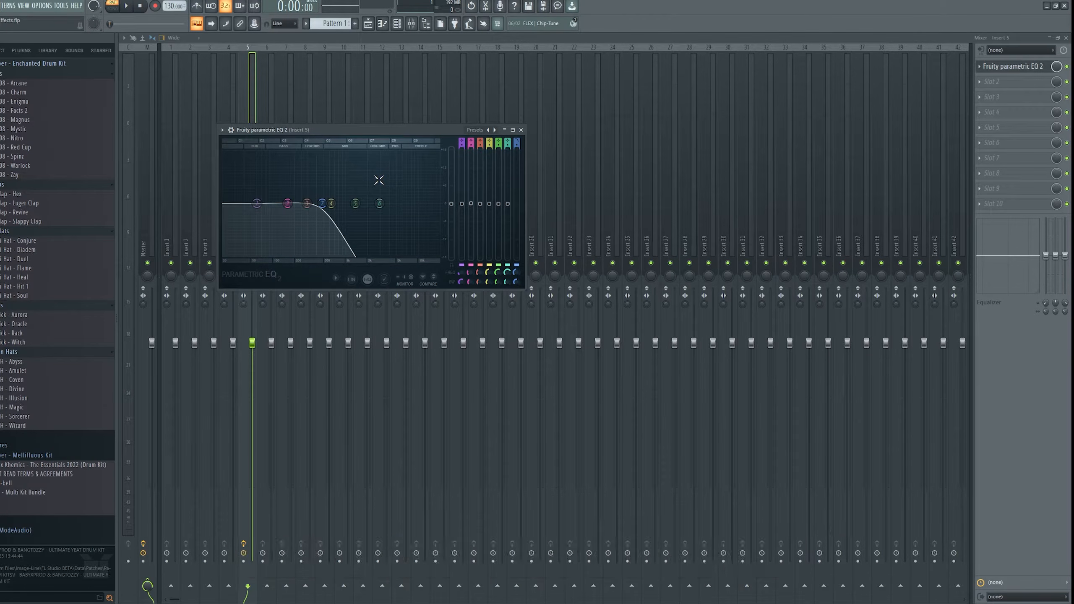
{"action": "key", "text": "space"}
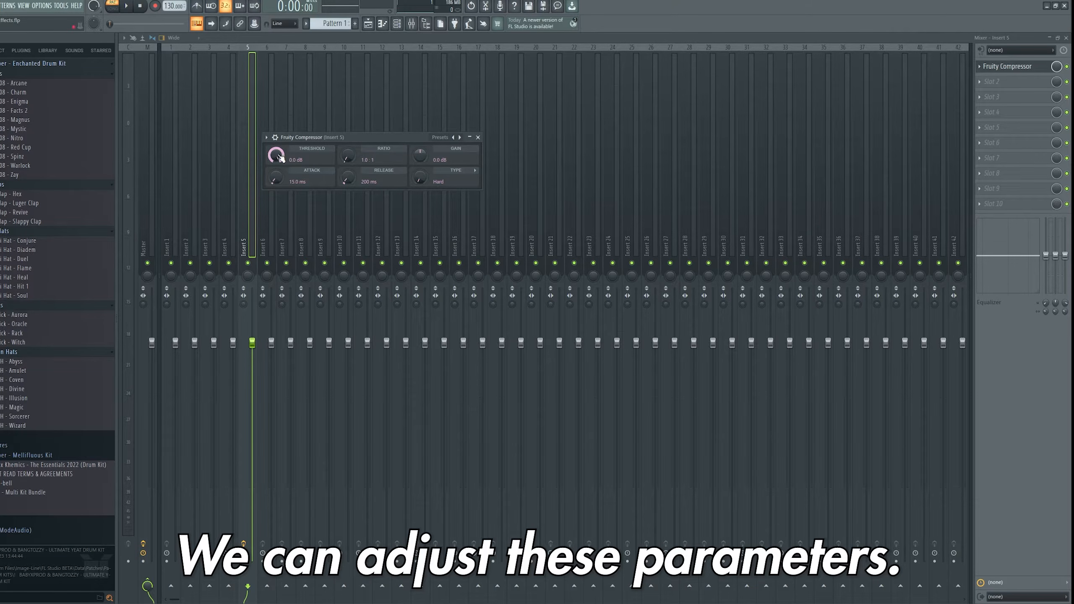
- Adjust Fruity Compressor's threshold and set its ratio to 0.4:1
{"action": "mouse_move", "coordinate": [276, 155]}
{"action": "left_mouse_down"}
{"action": "mouse_move", "coordinate": [276, 195]}
{"action": "mouse_move", "coordinate": [276, 156]}
{"action": "left_mouse_up"}
{"action": "mouse_move", "coordinate": [348, 160]}
{"action": "left_mouse_down"}
{"action": "mouse_move", "coordinate": [347, 129]}
{"action": "mouse_move", "coordinate": [347, 178]}
{"action": "left_mouse_up"}
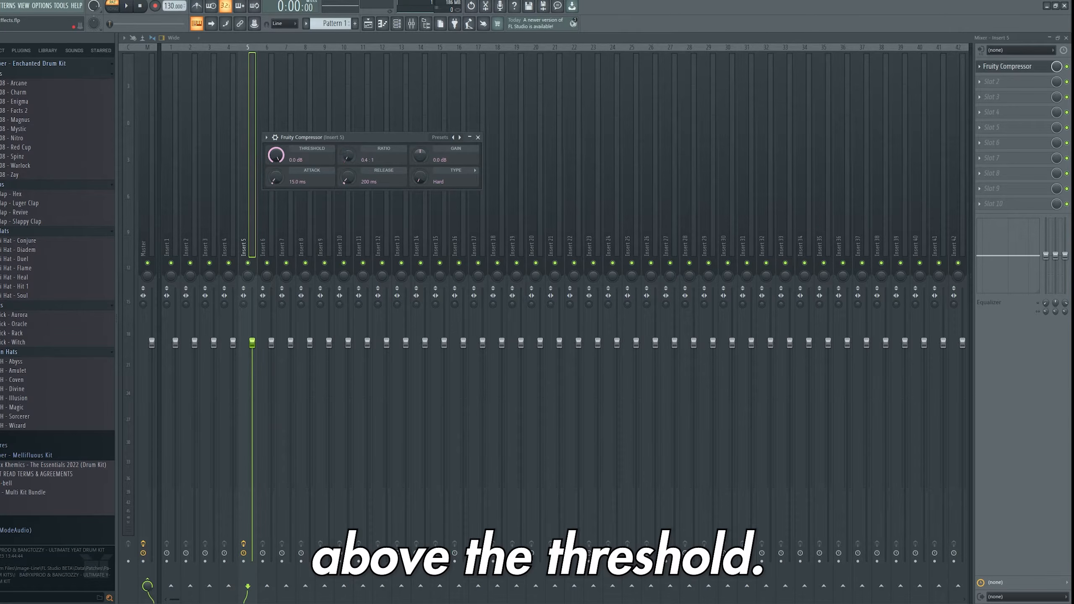
- Lower Fruity Compressor's attack to 0 ms, adjust its release and gain, and play the pattern
{"action": "mouse_move", "coordinate": [276, 177]}
{"action": "left_mouse_down"}
{"action": "mouse_move", "coordinate": [275, 156]}
{"action": "mouse_move", "coordinate": [275, 182]}
{"action": "left_mouse_up"}
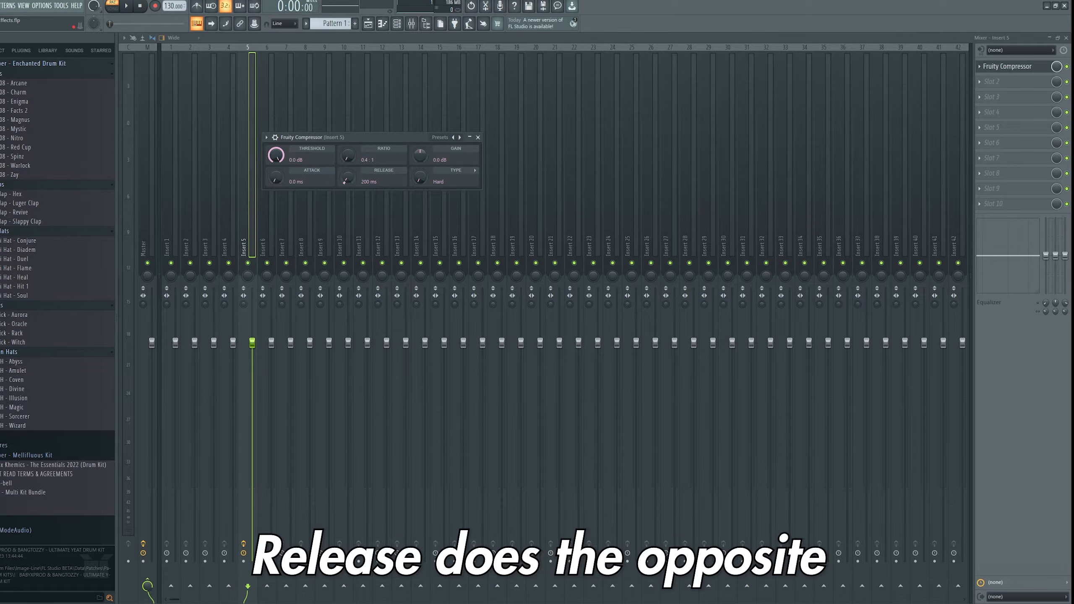
{"action": "left_click_drag", "start_coordinate": [343, 180], "coordinate": [343, 177]}
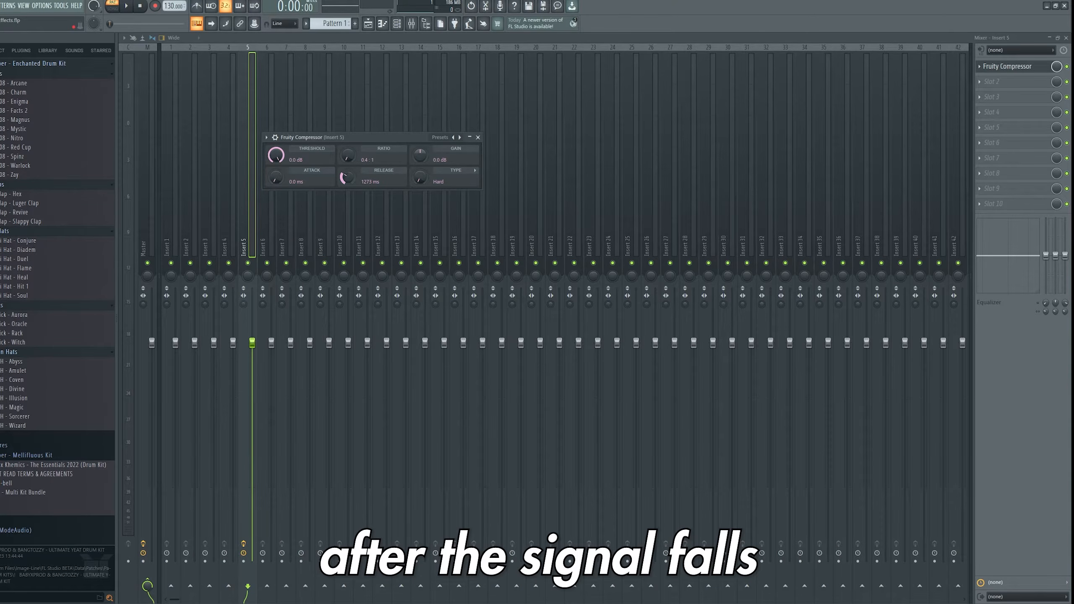
{"action": "left_click_drag", "start_coordinate": [348, 177], "coordinate": [347, 193]}
{"action": "mouse_move", "coordinate": [420, 156]}
{"action": "left_mouse_down"}
{"action": "mouse_move", "coordinate": [420, 167]}
{"action": "mouse_move", "coordinate": [419, 155]}
{"action": "left_mouse_up"}
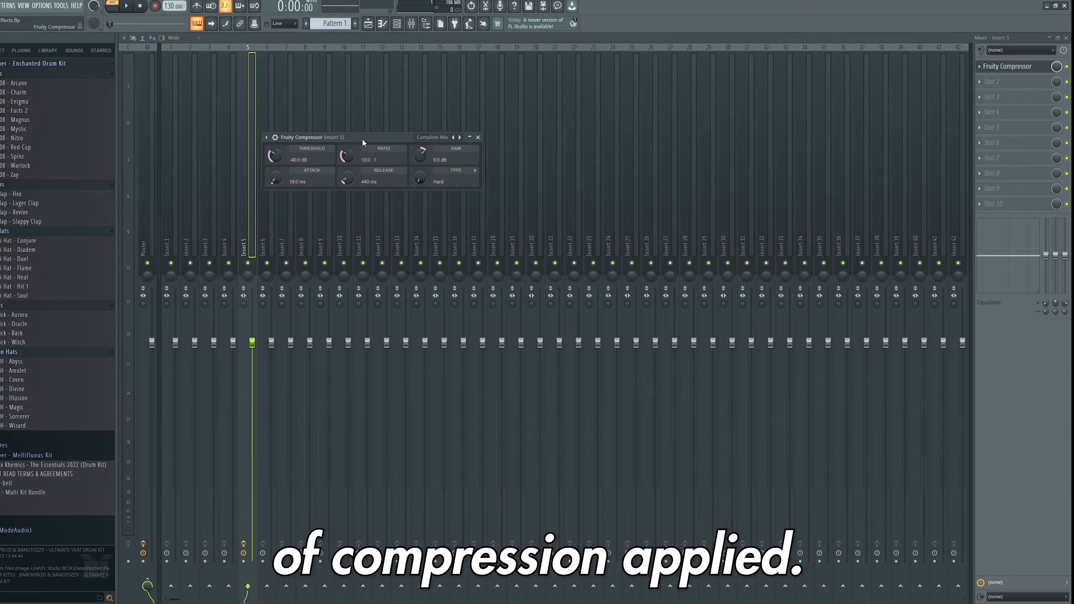
{"action": "key", "text": "space"}
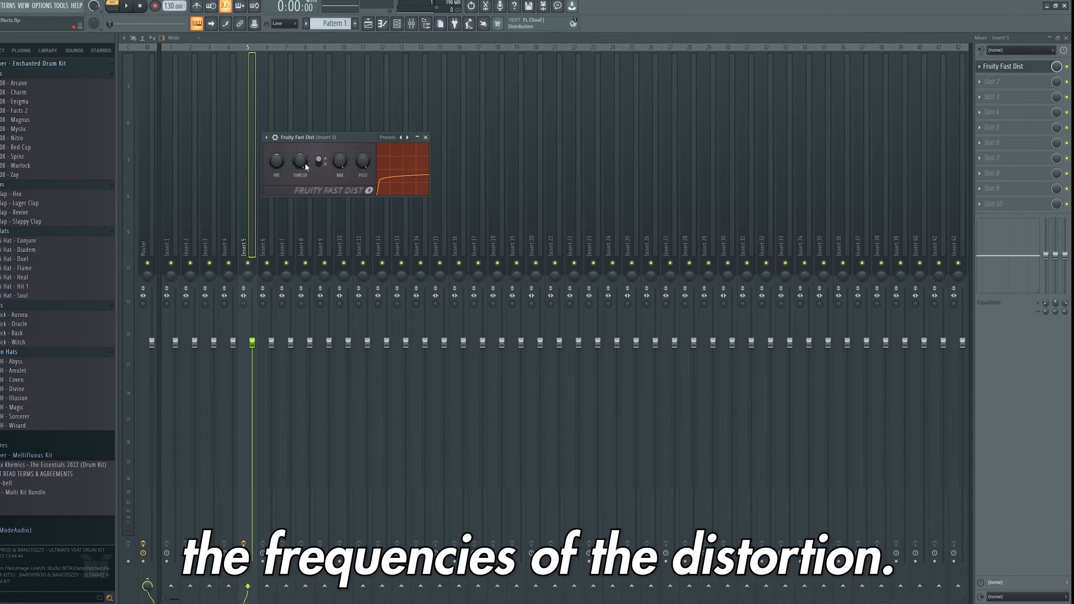
- Play the pattern through Fruity Fast Dist and stop playback
{"action": "left_click", "coordinate": [132, 8]}
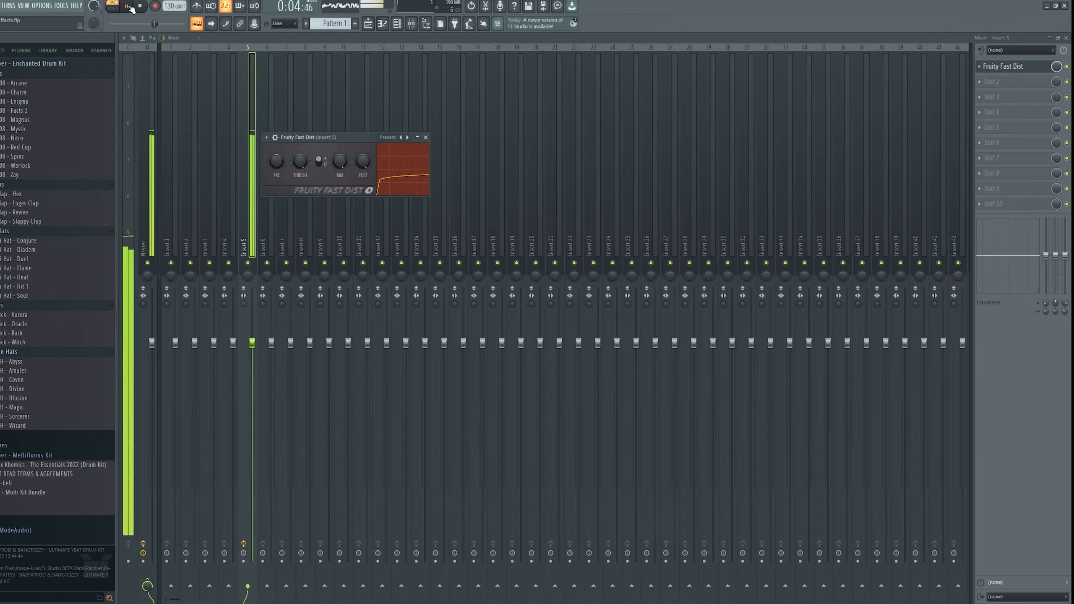
{"action": "left_click", "coordinate": [126, 6]}
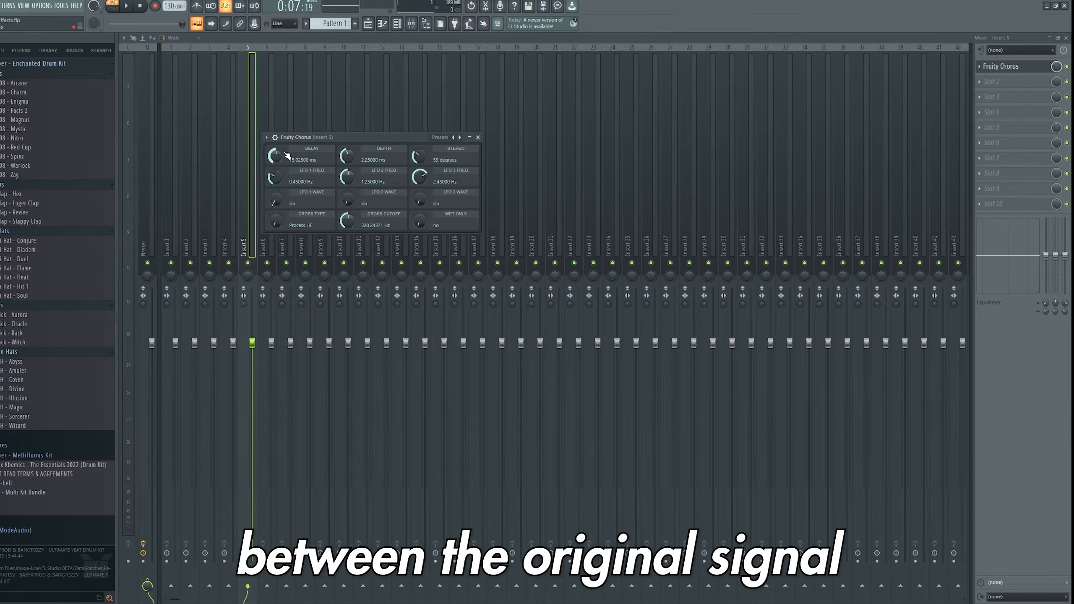
- Raise Fruity Chorus's delay to about 13.9 ms and play the pattern
{"action": "left_click_drag", "start_coordinate": [287, 156], "coordinate": [347, 153]}
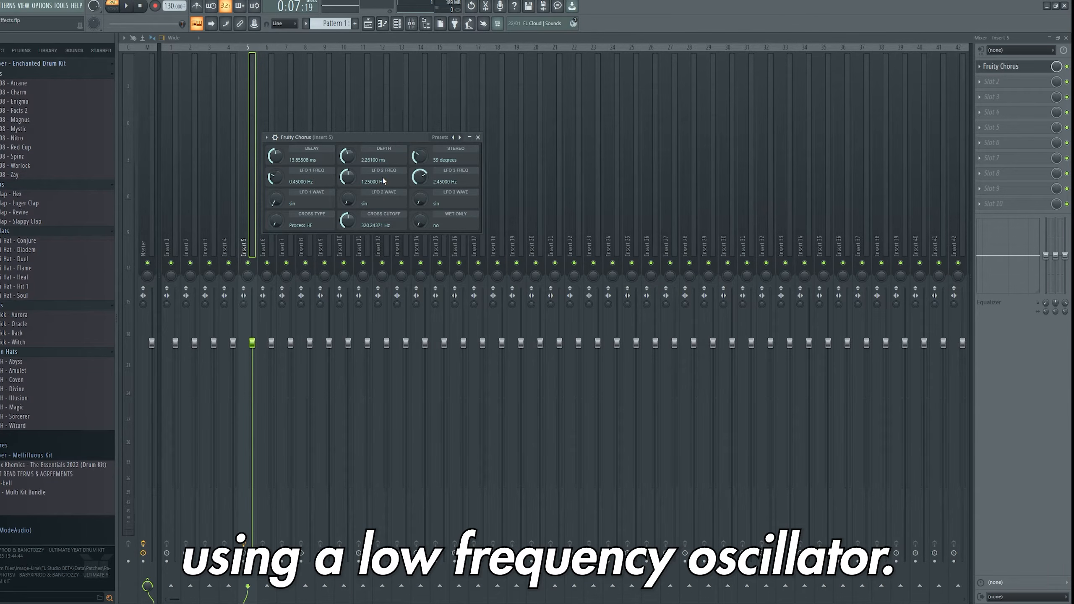
{"action": "key", "text": "space"}
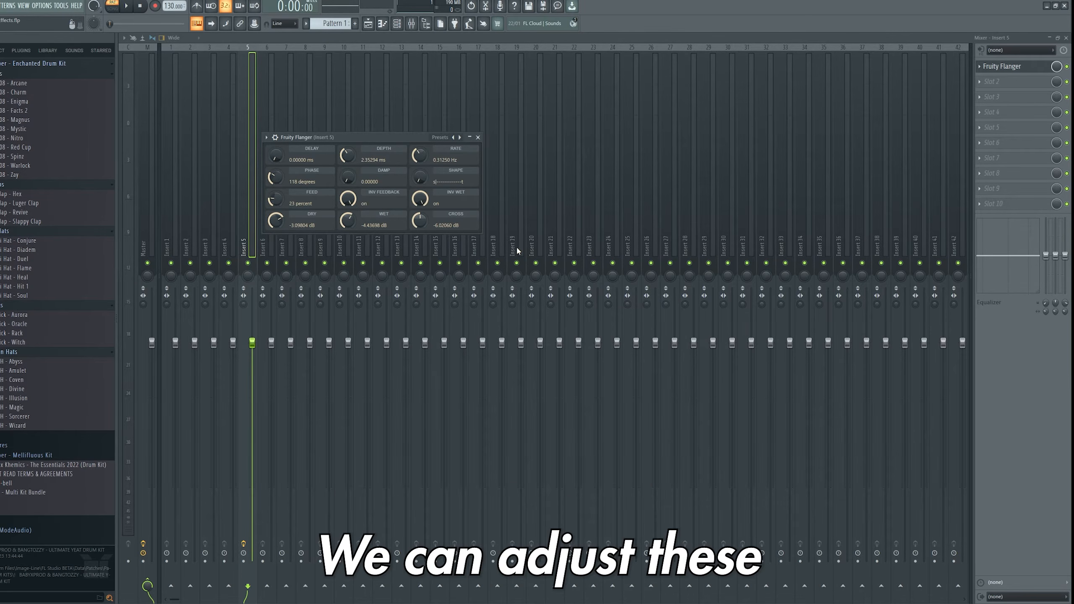
- Adjust Fruity Flanger's rate, depth, feedback and delay, and play the pattern
{"action": "left_click_drag", "start_coordinate": [419, 155], "coordinate": [419, 153]}
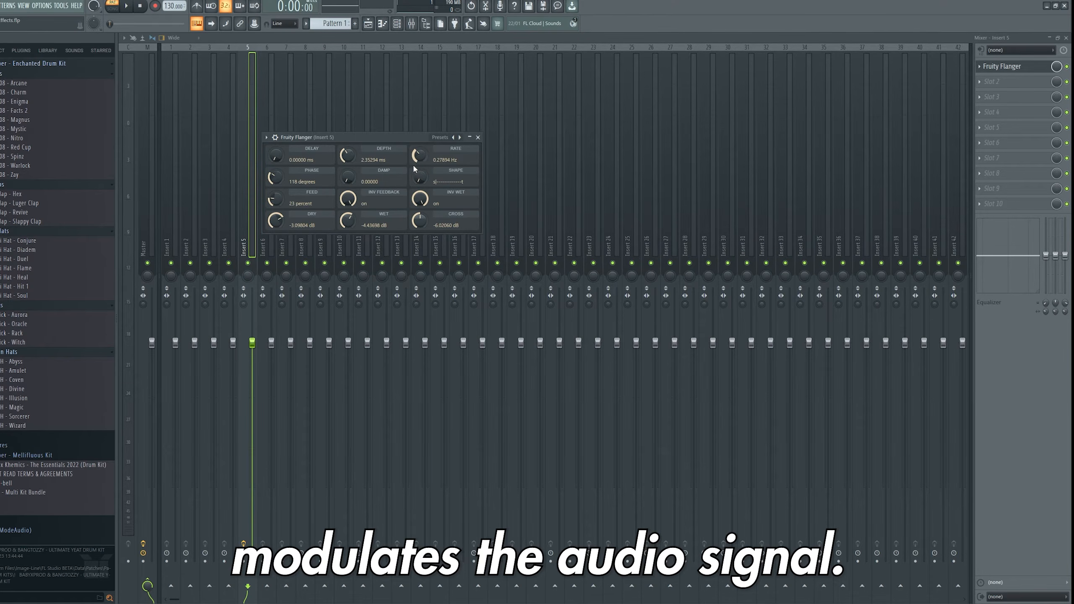
{"action": "left_click_drag", "start_coordinate": [347, 156], "coordinate": [347, 158]}
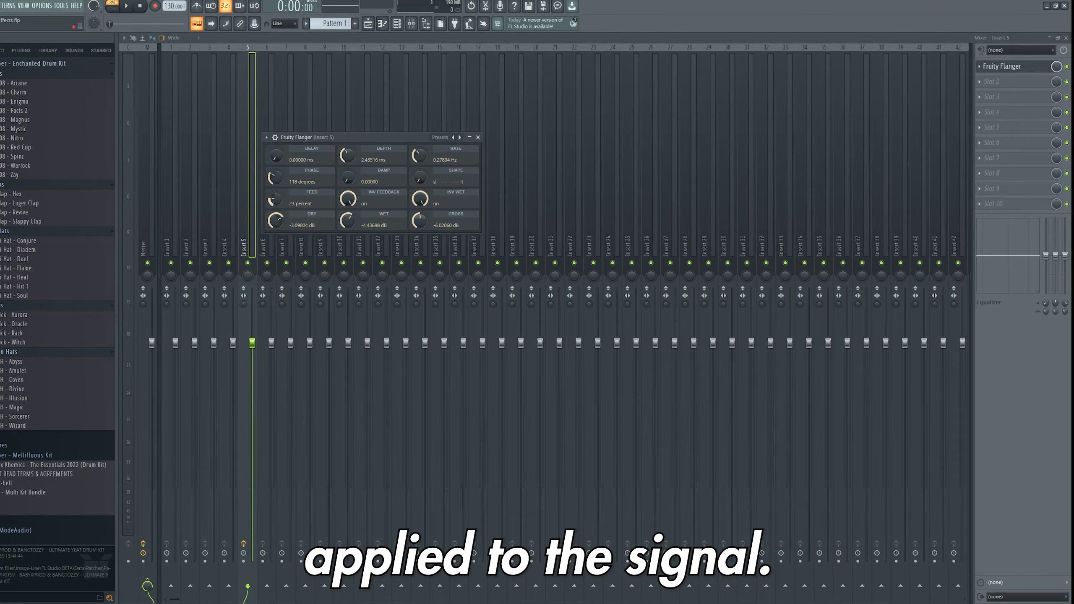
{"action": "left_click_drag", "start_coordinate": [276, 199], "coordinate": [275, 180]}
{"action": "left_click_drag", "start_coordinate": [275, 155], "coordinate": [276, 163]}
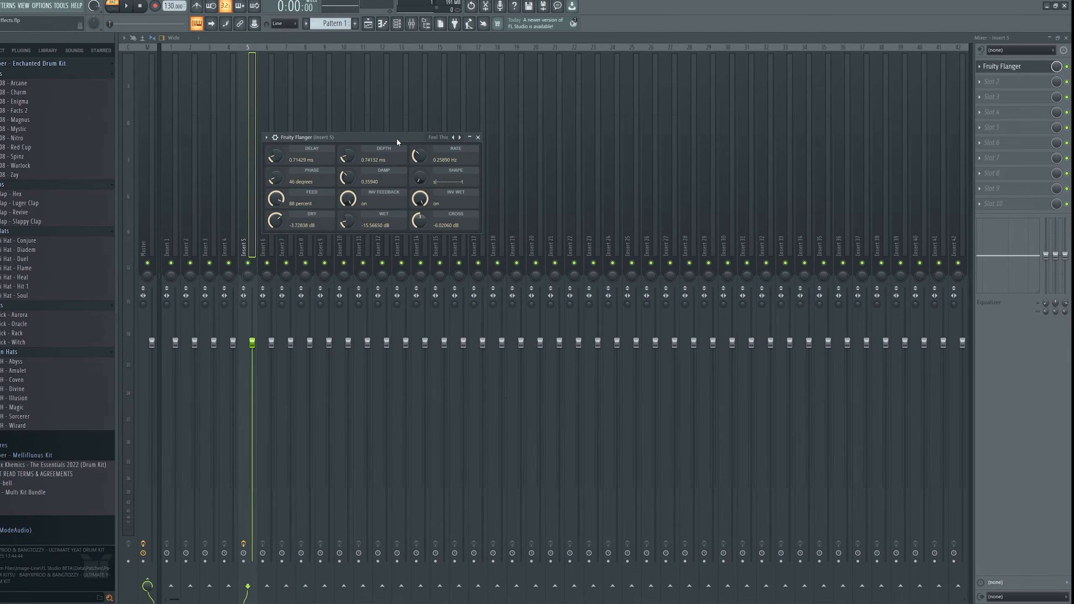
{"action": "key", "text": "space"}
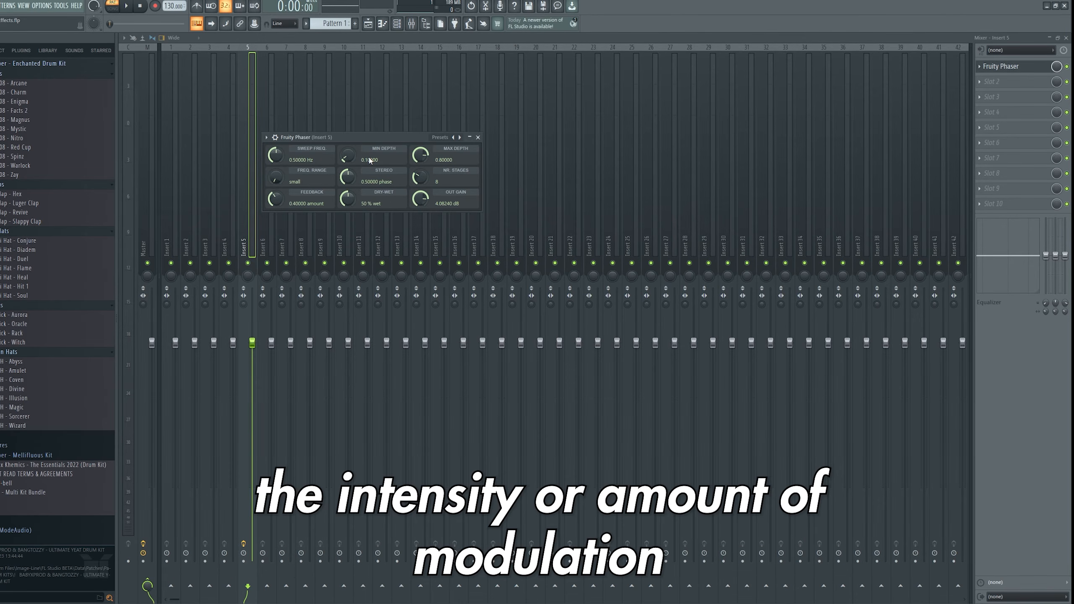
- Adjust Fruity Phaser's feedback and number of stages, then play and stop the pattern
{"action": "left_click_drag", "start_coordinate": [280, 198], "coordinate": [281, 198]}
{"action": "left_click_drag", "start_coordinate": [419, 177], "coordinate": [425, 184]}
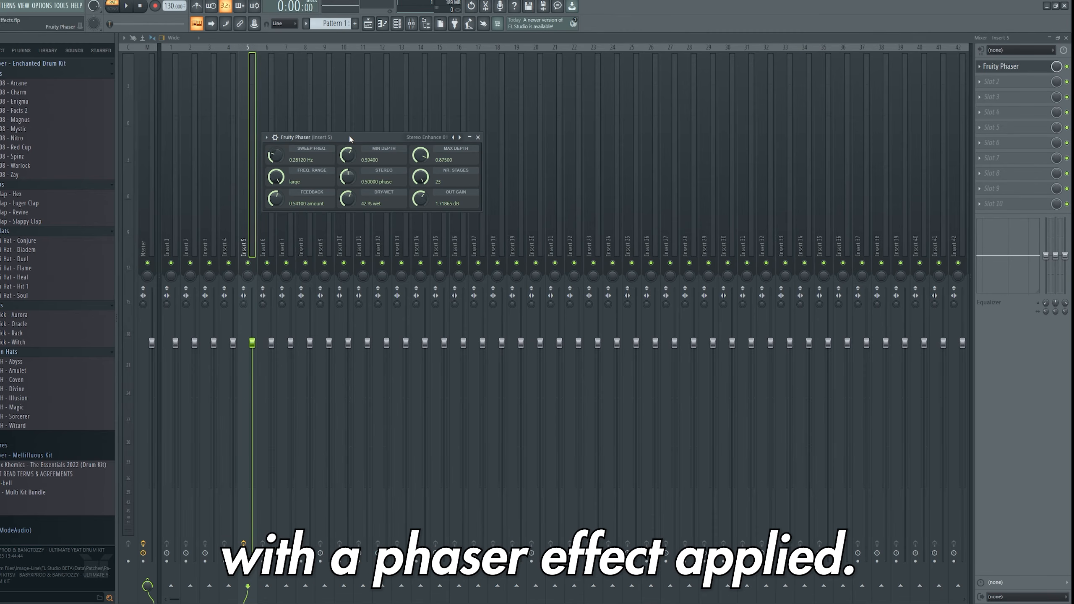
{"action": "key", "text": "space"}
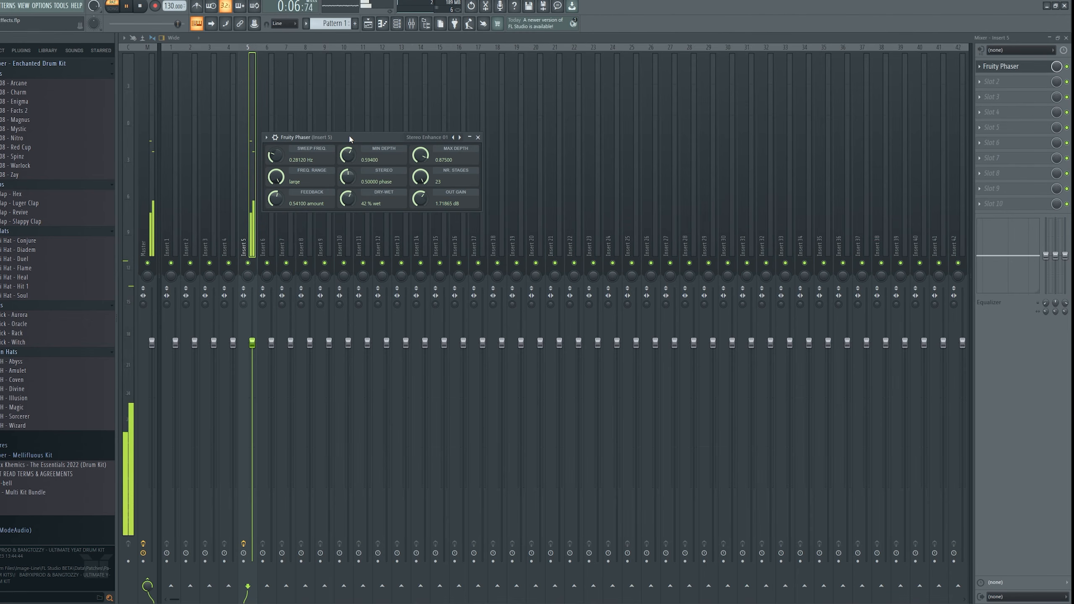
{"action": "key", "text": "space"}
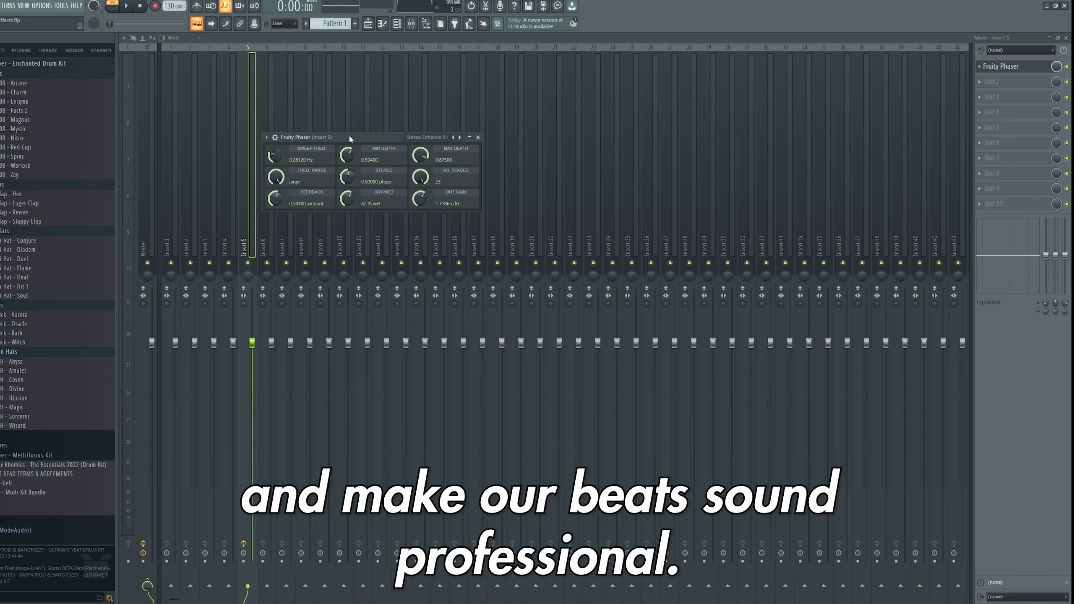
- Open Fruity Phaser's plugin options menu and browse its presets list without choosing one
{"action": "left_click", "coordinate": [266, 137]}
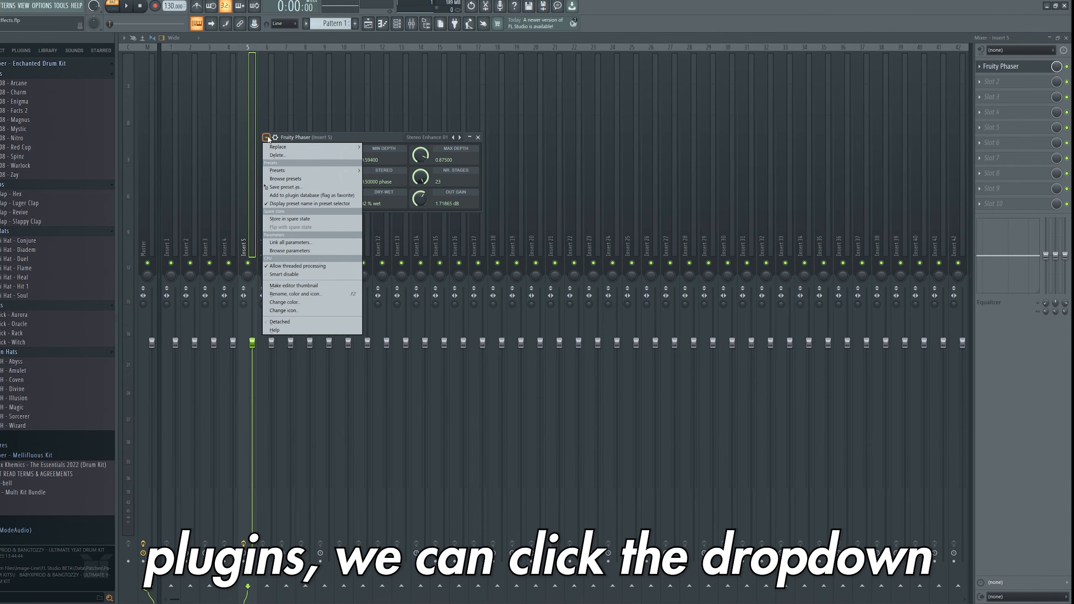
{"action": "mouse_move", "coordinate": [286, 171]}
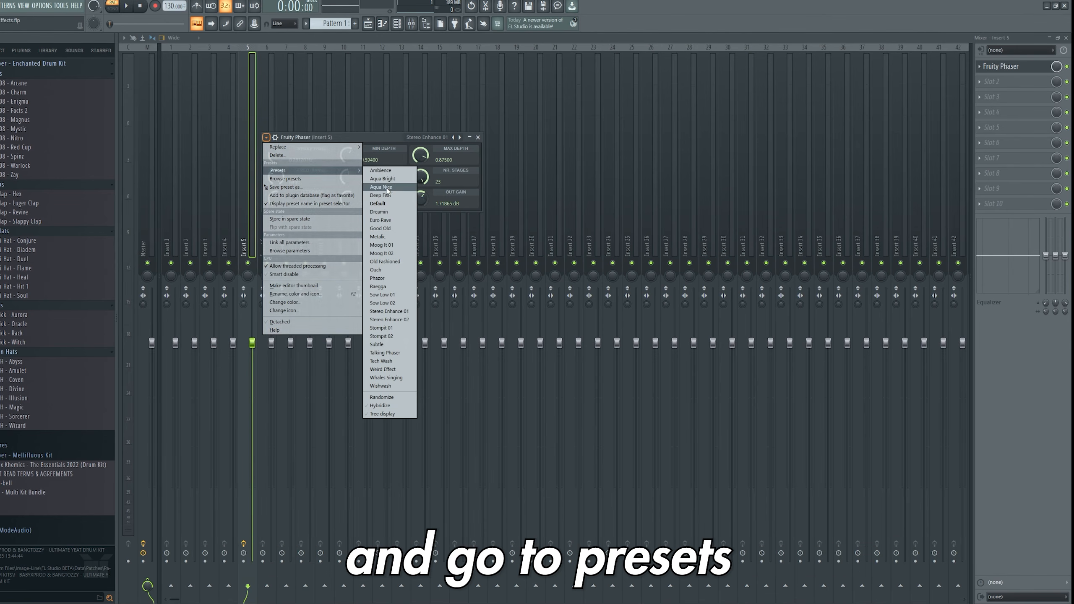
{"action": "left_click", "coordinate": [339, 136]}
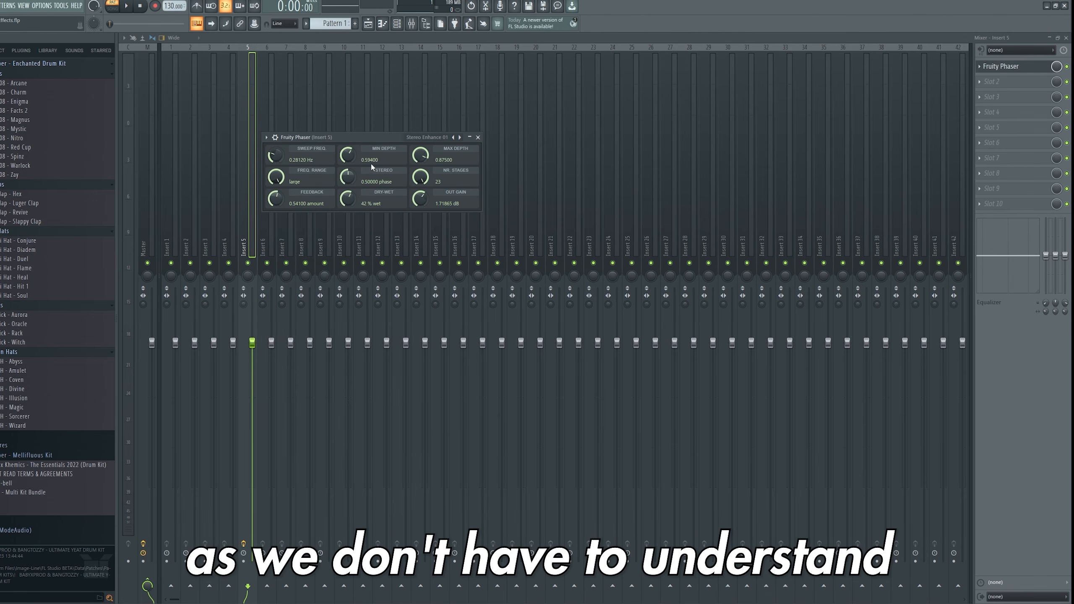
{"action": "left_click", "coordinate": [267, 138]}
{"action": "mouse_move", "coordinate": [296, 170]}
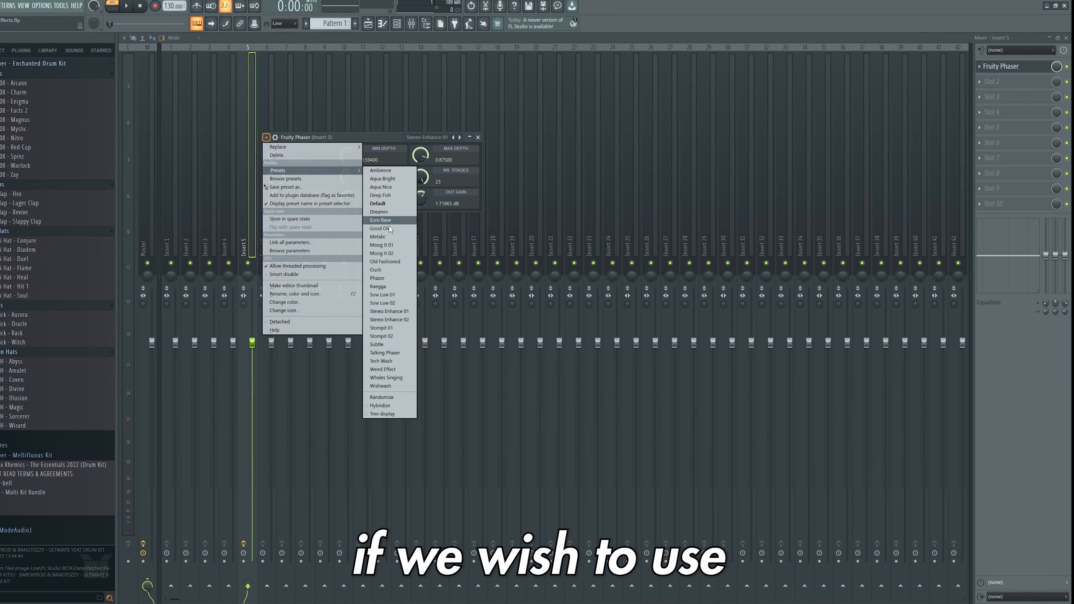
{"action": "left_click", "coordinate": [385, 141]}
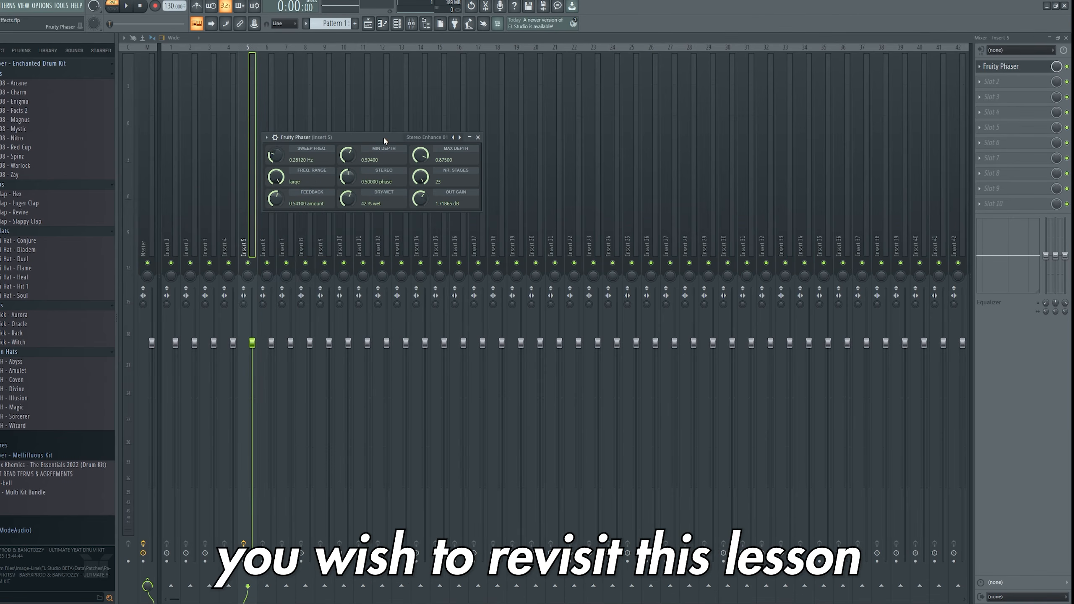